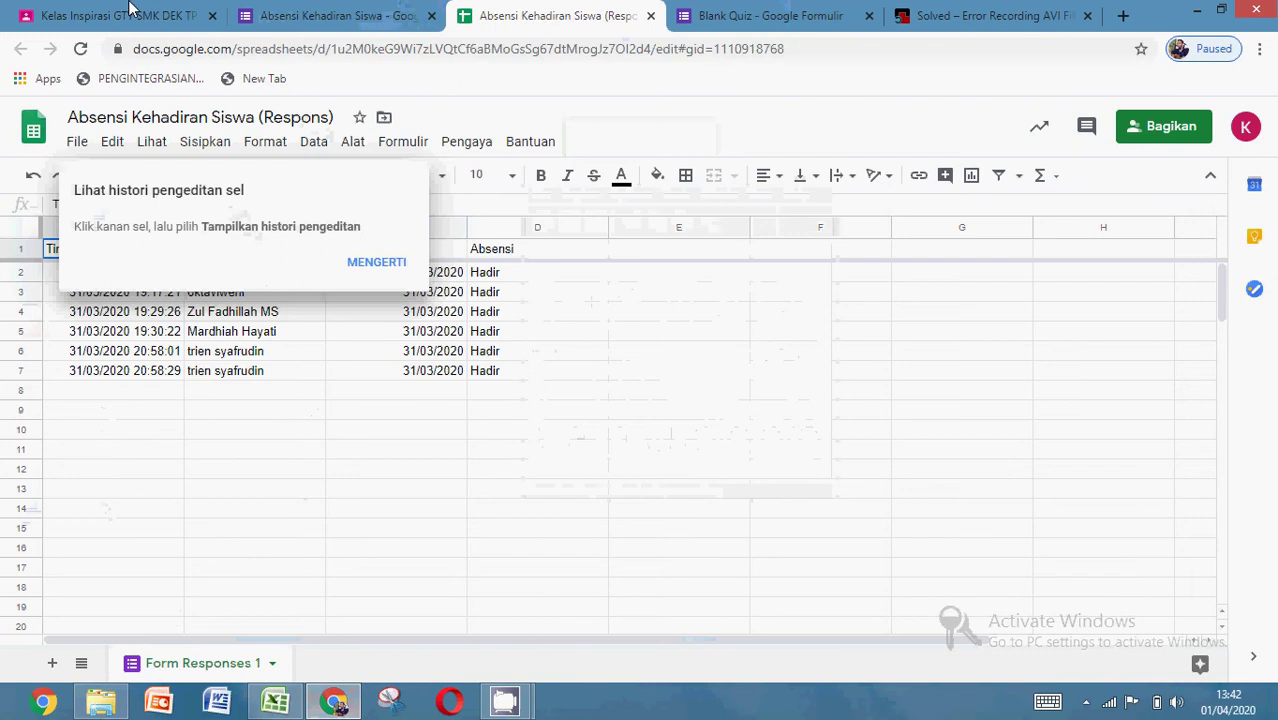
- Review the sign-in post in the Classroom forum and the questions of the Absensi Kehadiran Siswa form
{"action": "left_click", "coordinate": [128, 8]}
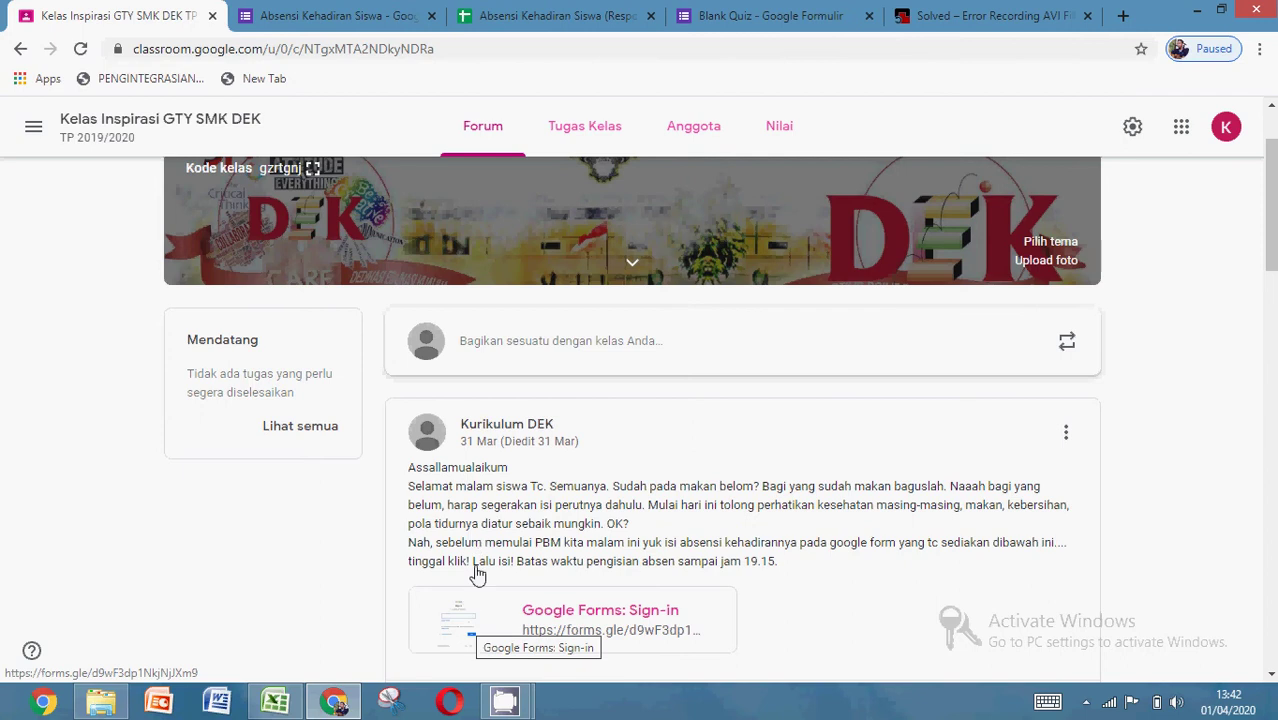
{"action": "left_click", "coordinate": [338, 16]}
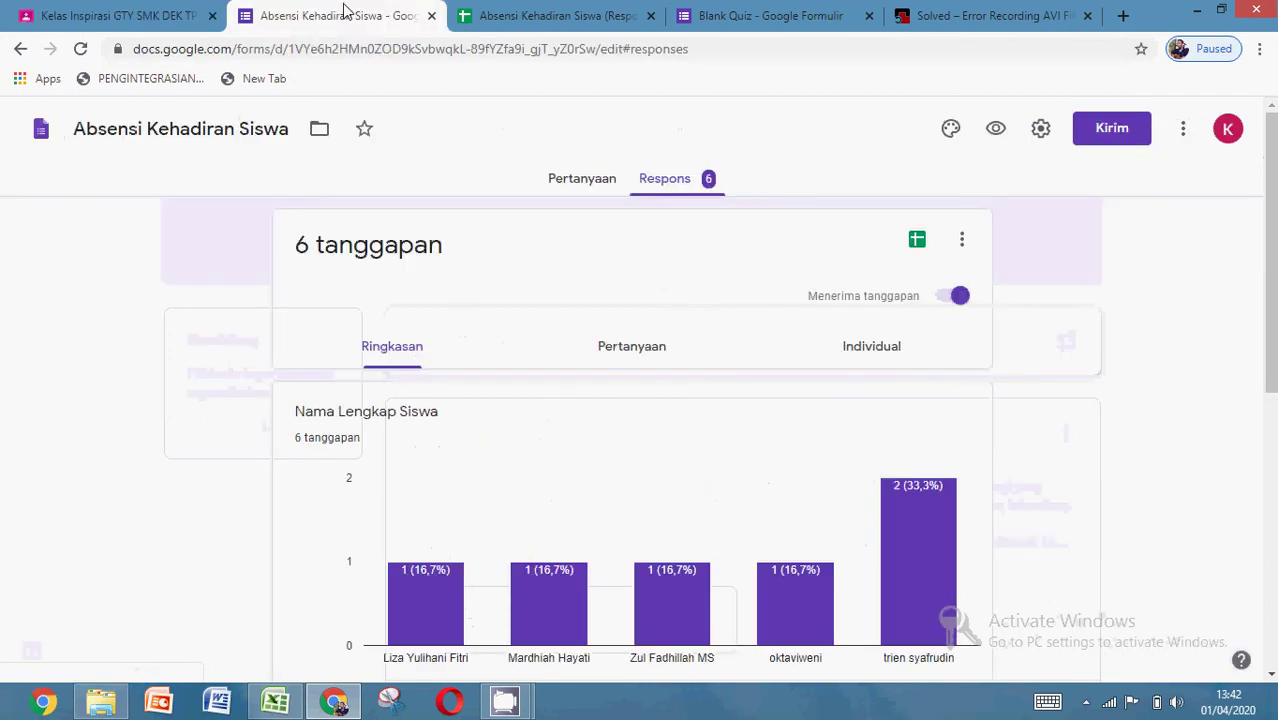
{"action": "left_click", "coordinate": [587, 189]}
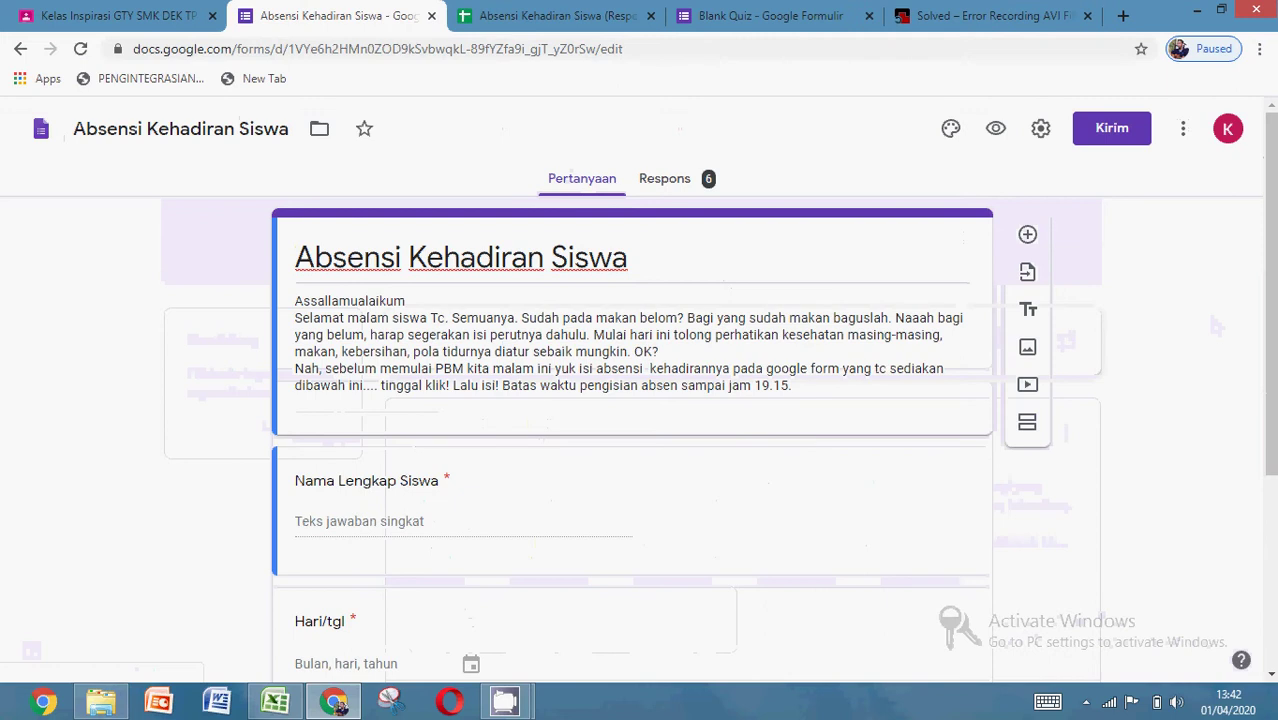
{"action": "left_click_drag", "start_coordinate": [1273, 378], "coordinate": [1272, 622]}
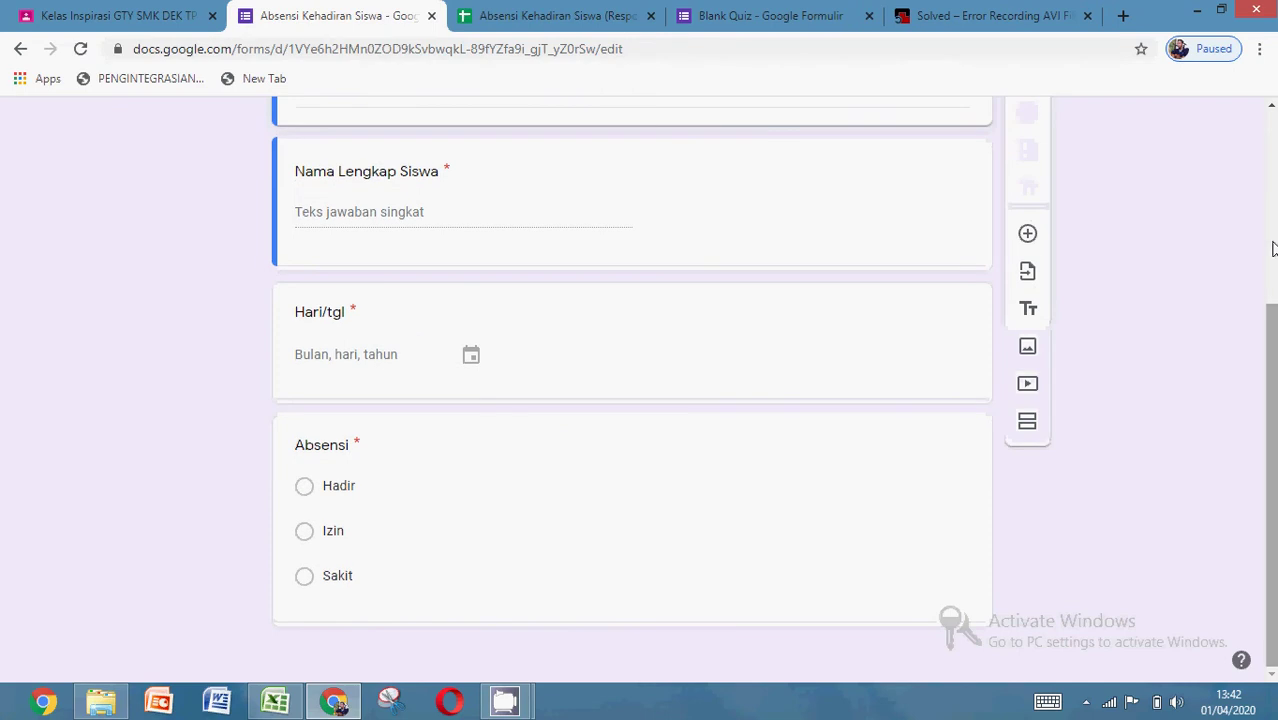
{"action": "left_click_drag", "start_coordinate": [1270, 429], "coordinate": [1260, 237]}
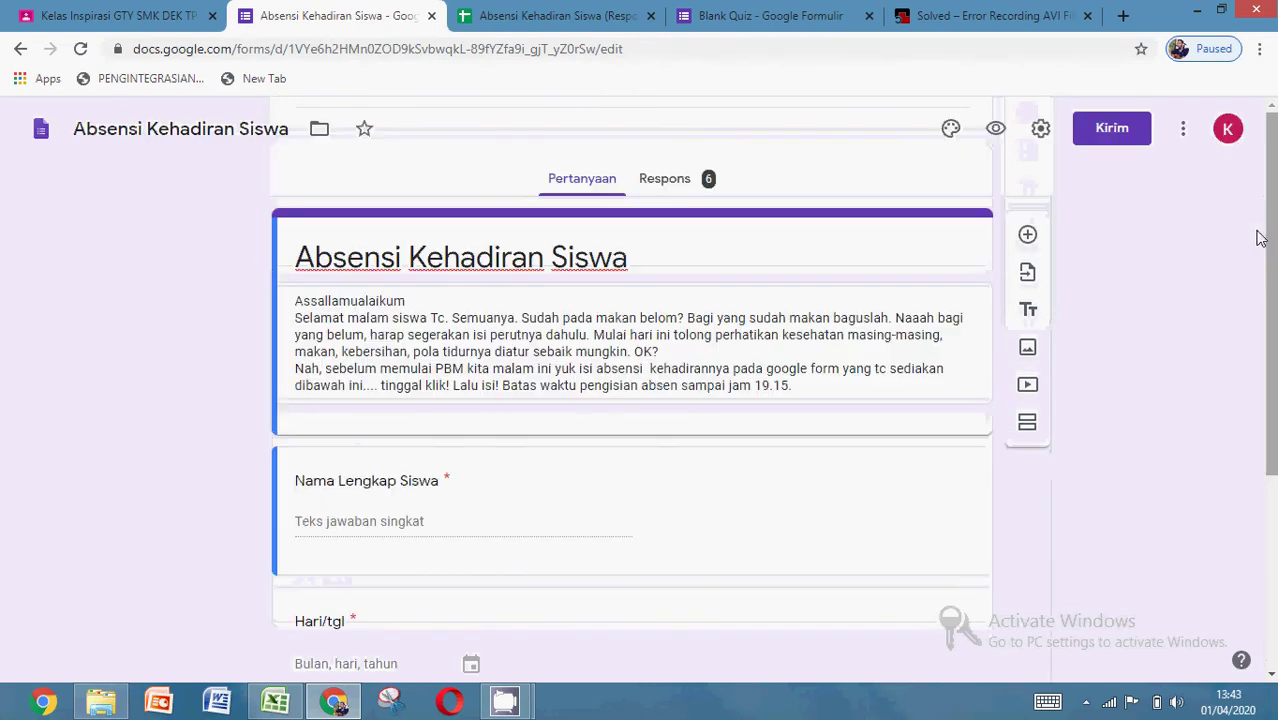
- View the attendance form's responses and their linked spreadsheet, dismissing the cell edit history tip
{"action": "left_click", "coordinate": [660, 182]}
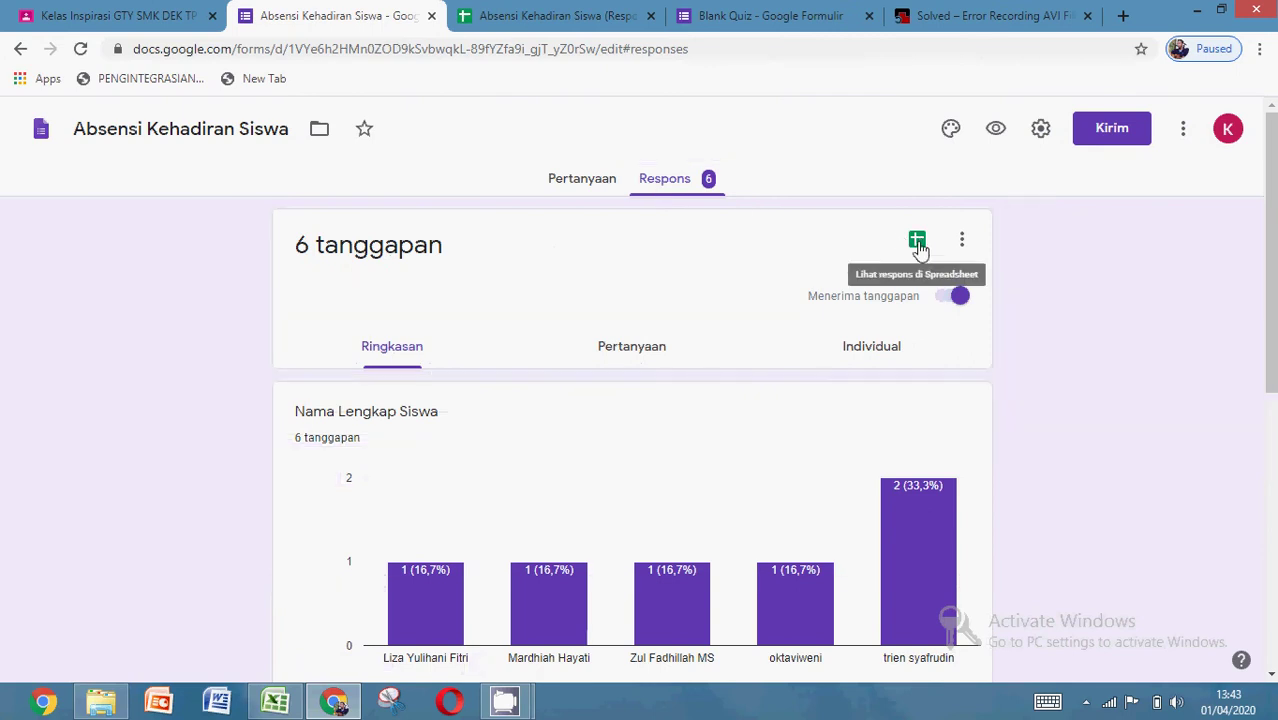
{"action": "left_click", "coordinate": [917, 242]}
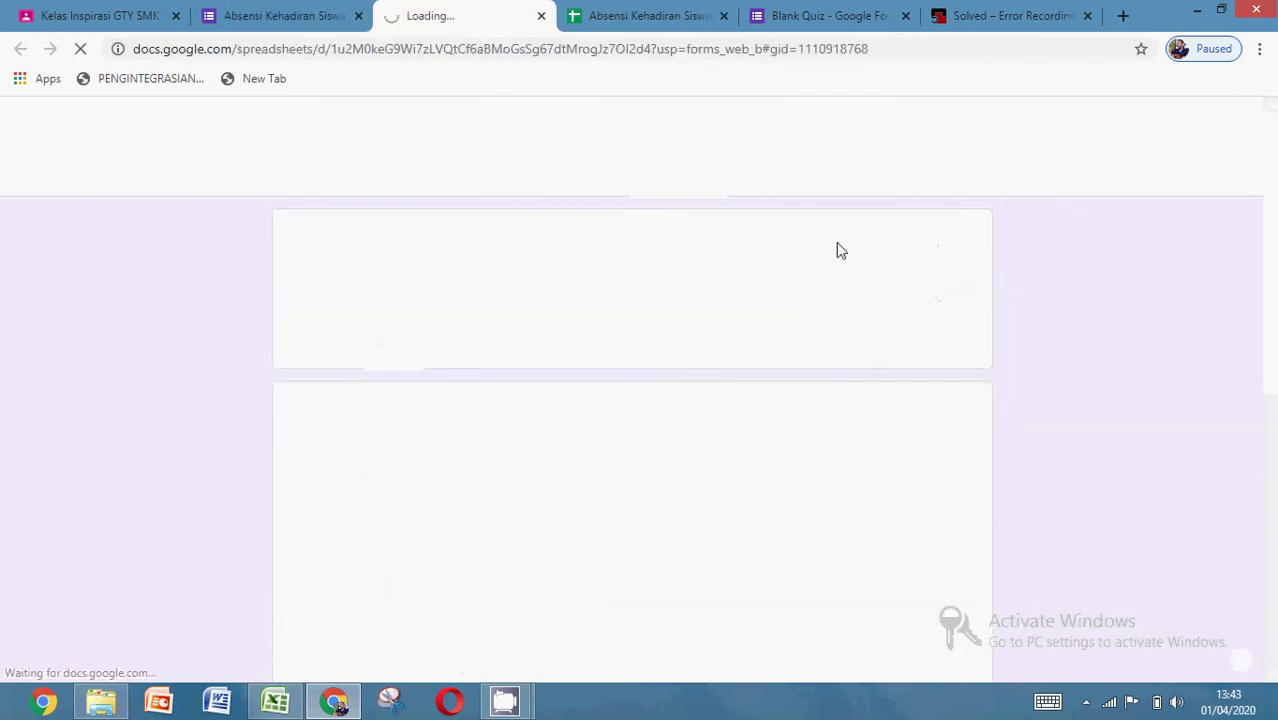
{"action": "left_click", "coordinate": [542, 16]}
{"action": "left_click", "coordinate": [470, 16]}
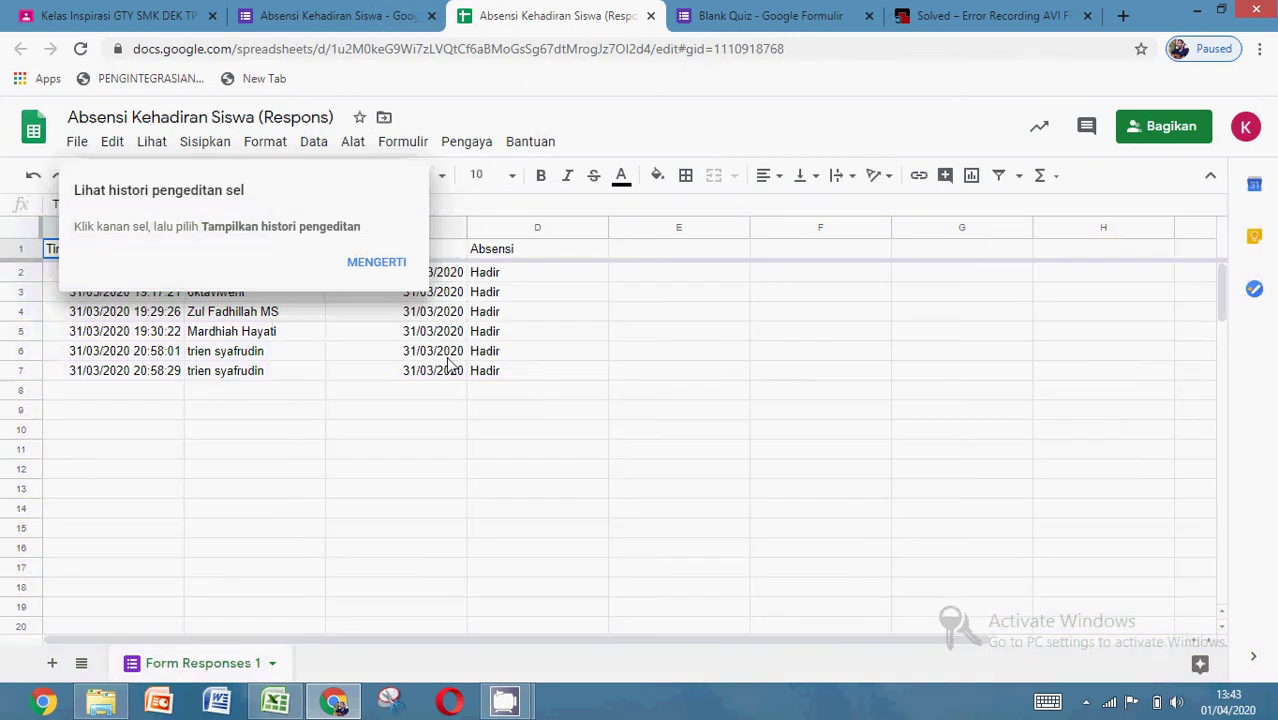
{"action": "left_click", "coordinate": [448, 357]}
{"action": "left_click", "coordinate": [376, 262]}
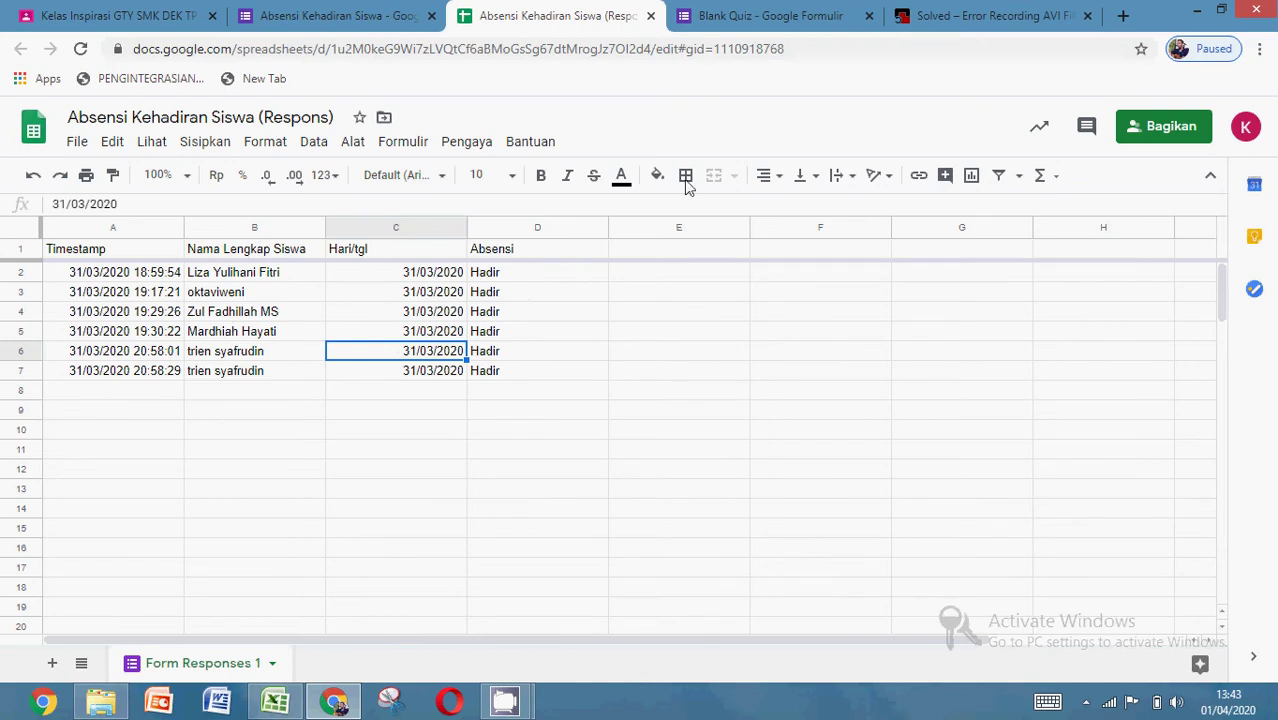
- Close the attendance response spreadsheet and the attendance form, and return to the Kelas Inspirasi GTY SMK DEK class in Classroom
{"action": "left_click", "coordinate": [650, 16]}
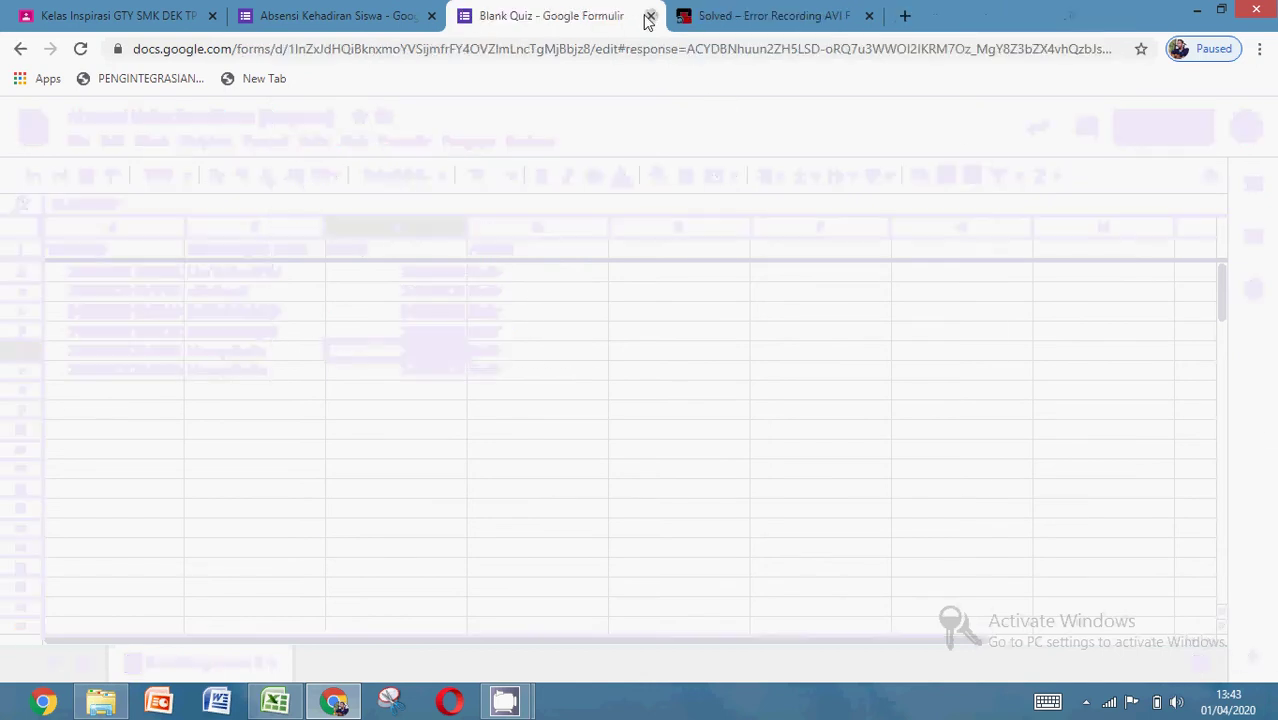
{"action": "left_click", "coordinate": [432, 17]}
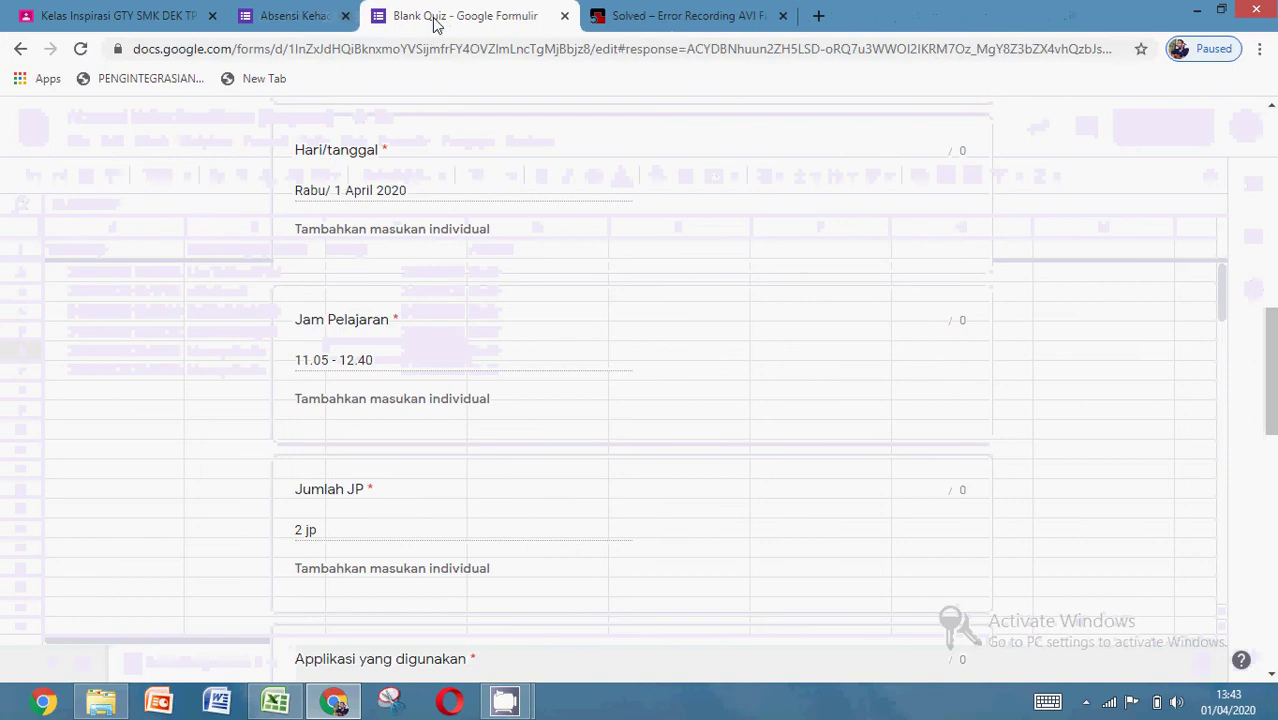
{"action": "left_click", "coordinate": [163, 14]}
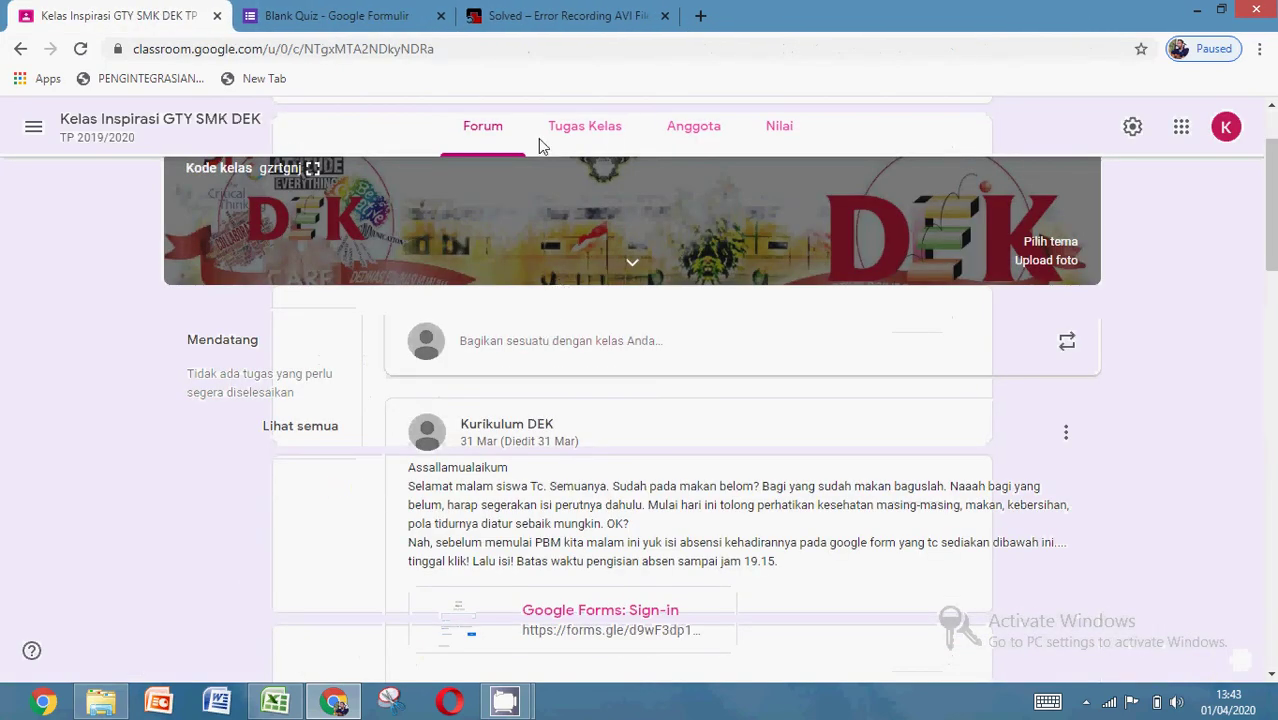
- Start a new post in the class forum and look at its link attachment dialog without adding a link
{"action": "left_click", "coordinate": [505, 138]}
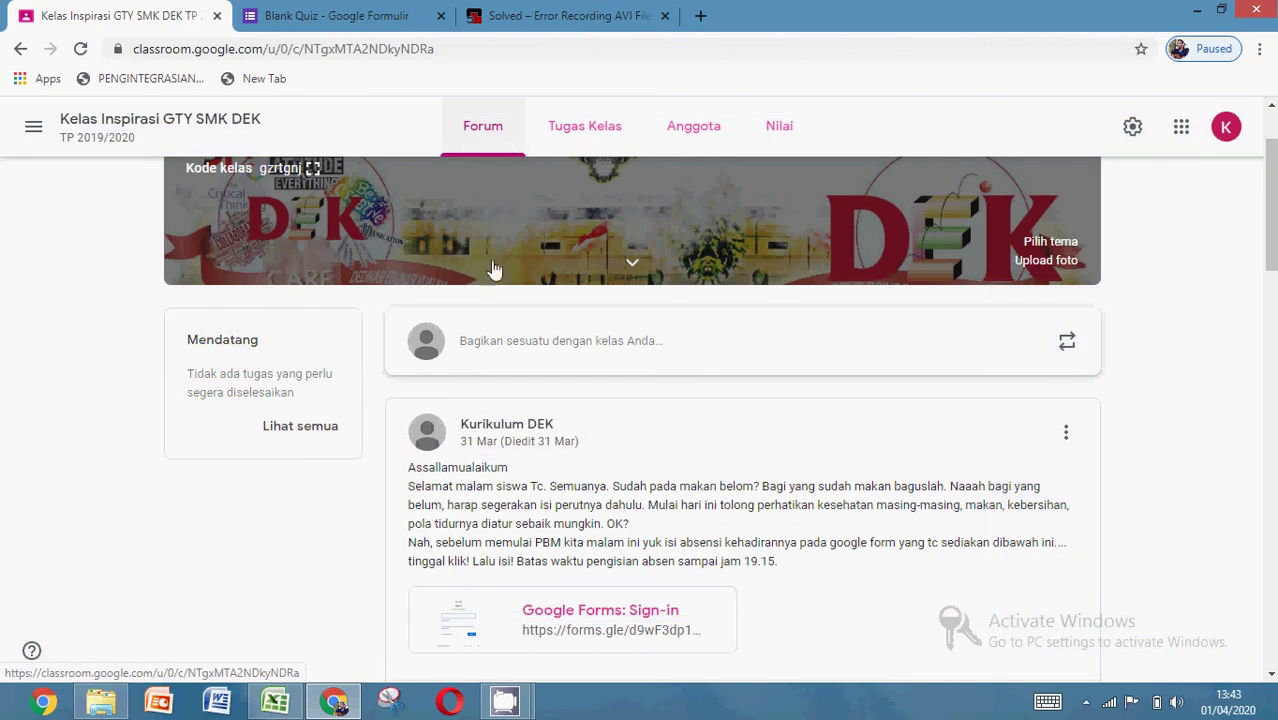
{"action": "left_click", "coordinate": [492, 345]}
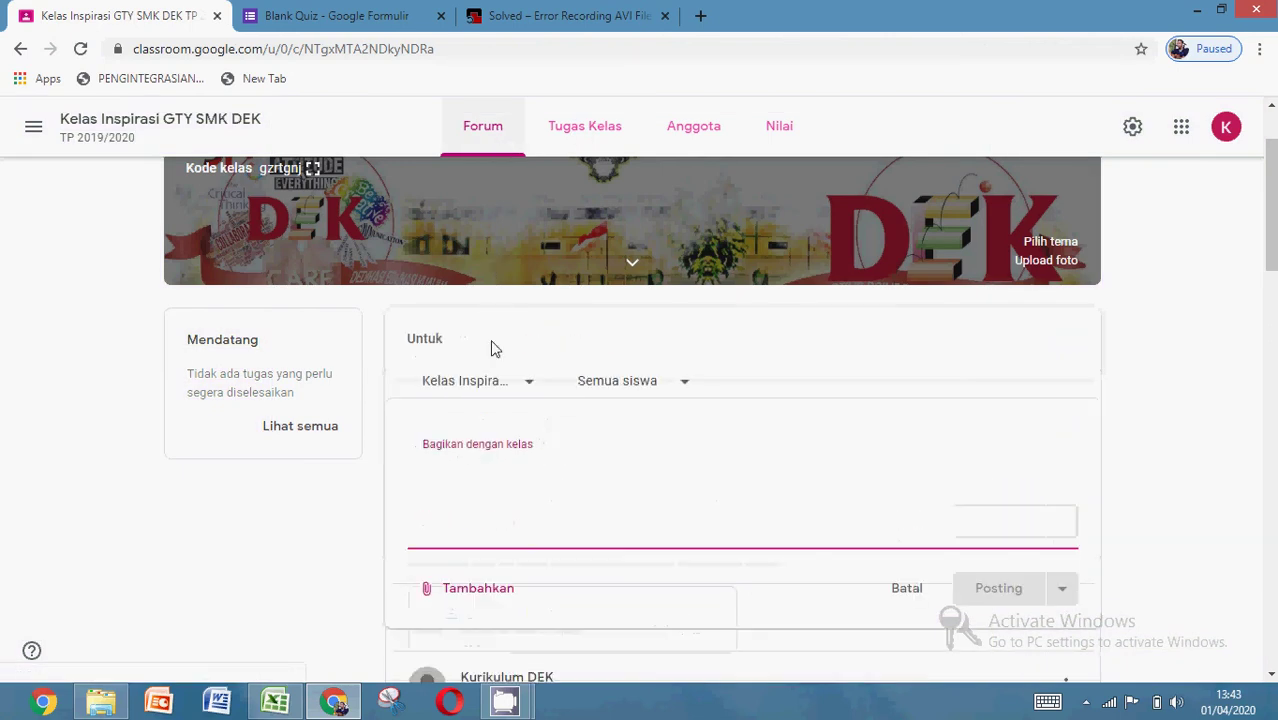
{"action": "left_click", "coordinate": [484, 587]}
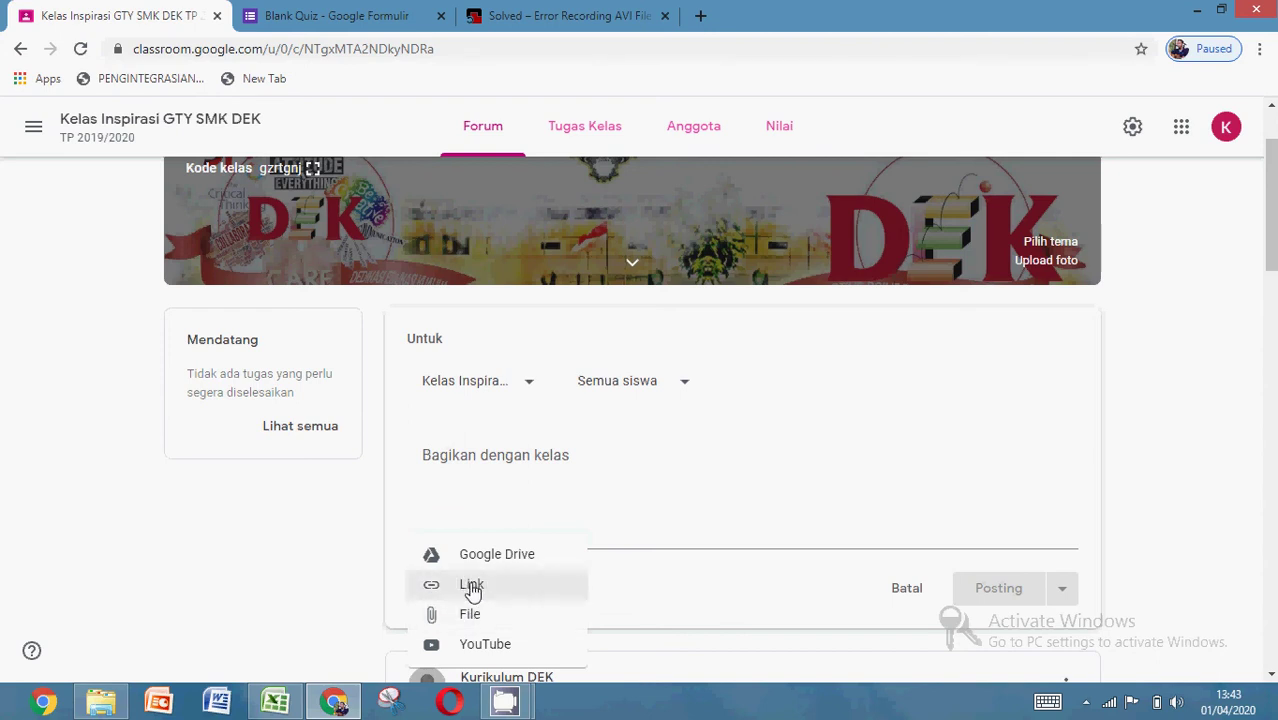
{"action": "left_click", "coordinate": [473, 591]}
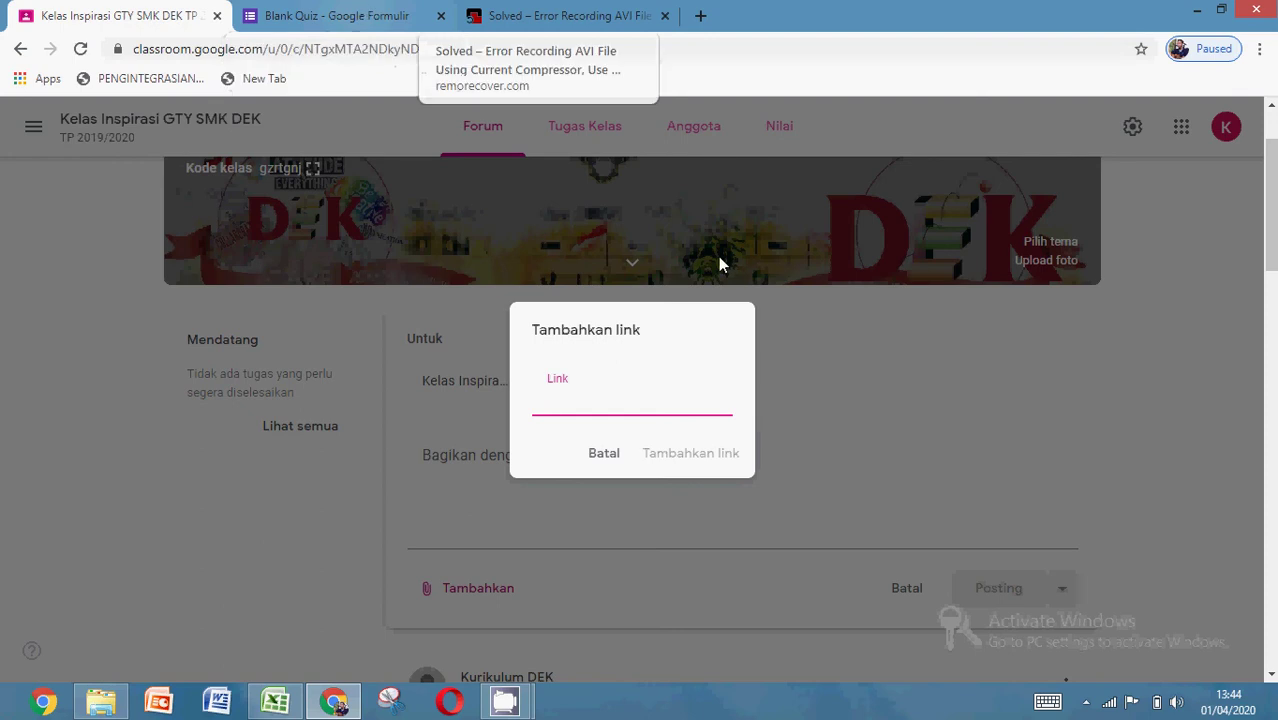
{"action": "left_click", "coordinate": [597, 457]}
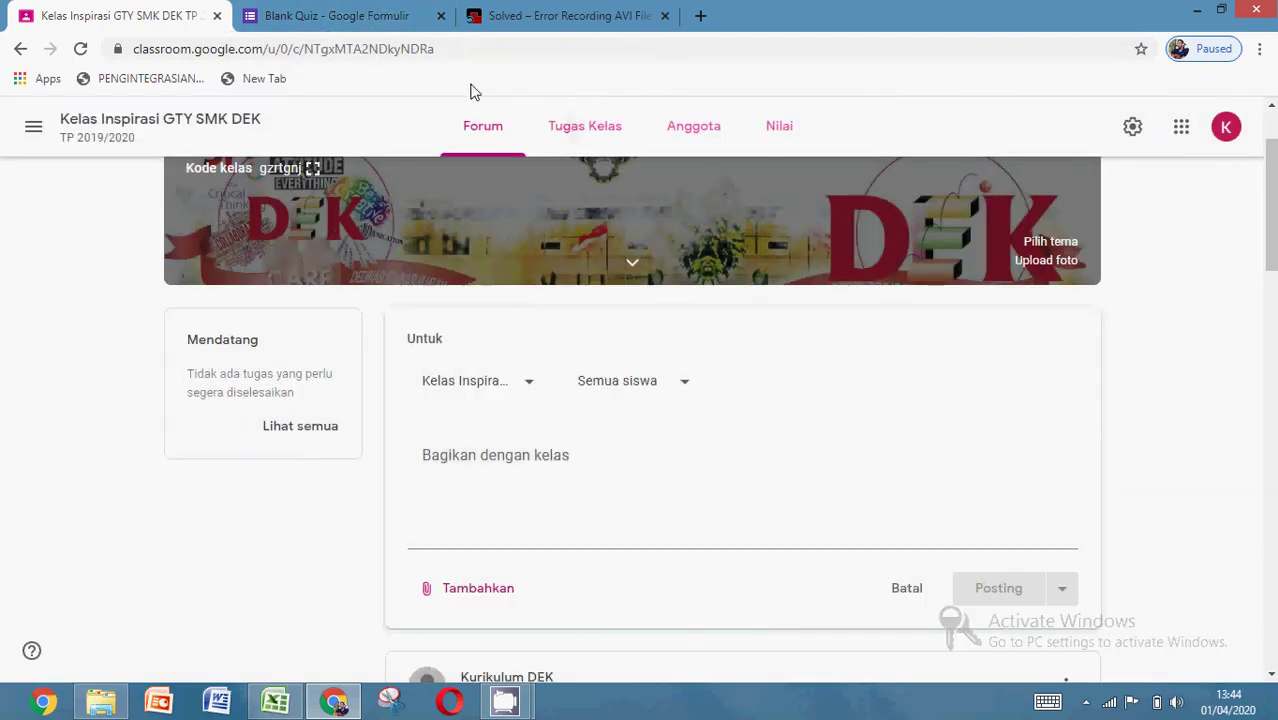
- Open Google in a new browser tab, go to Google Forms and create a blank form
{"action": "left_click", "coordinate": [700, 18]}
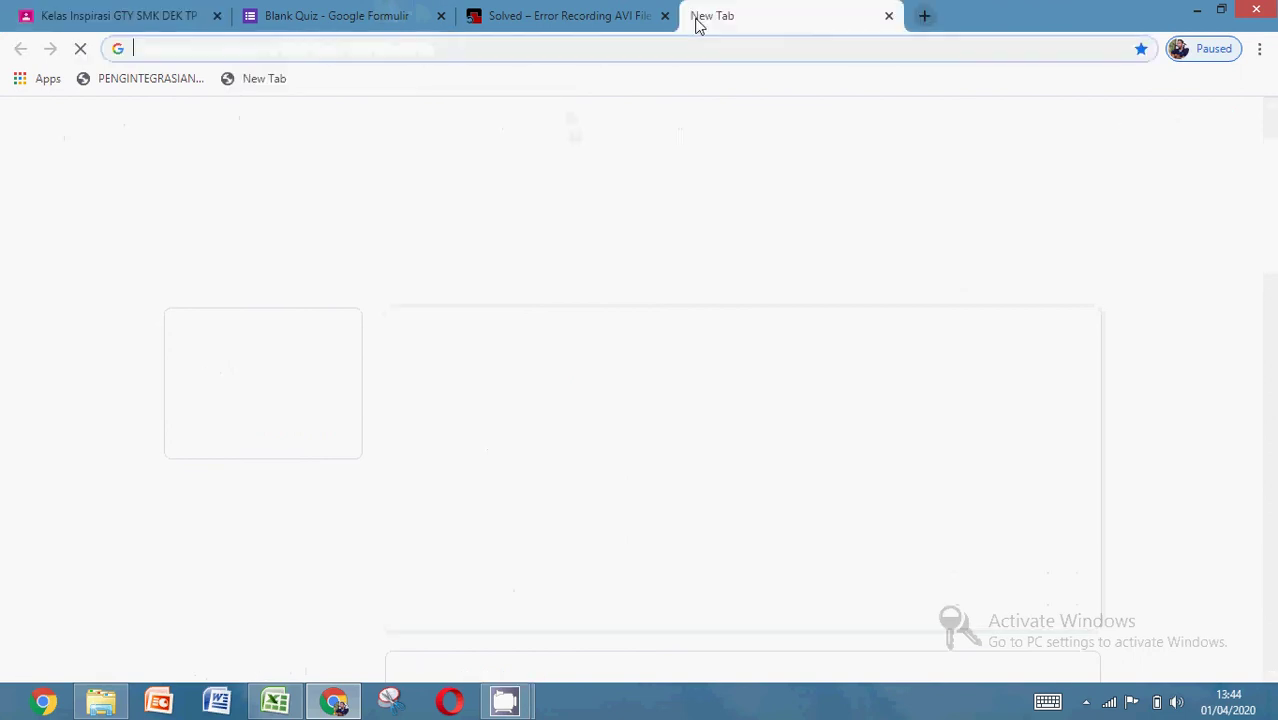
{"action": "type", "text": "g"}
{"action": "key", "text": "Return"}
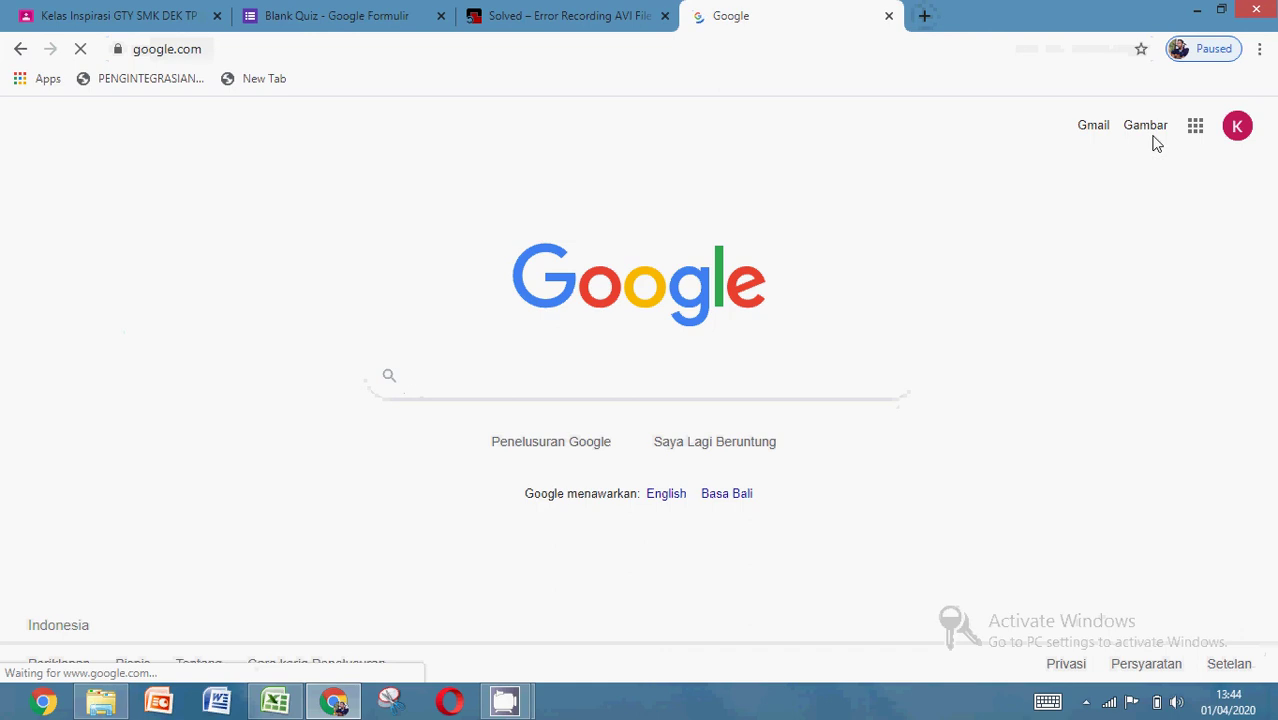
{"action": "left_click", "coordinate": [1188, 130]}
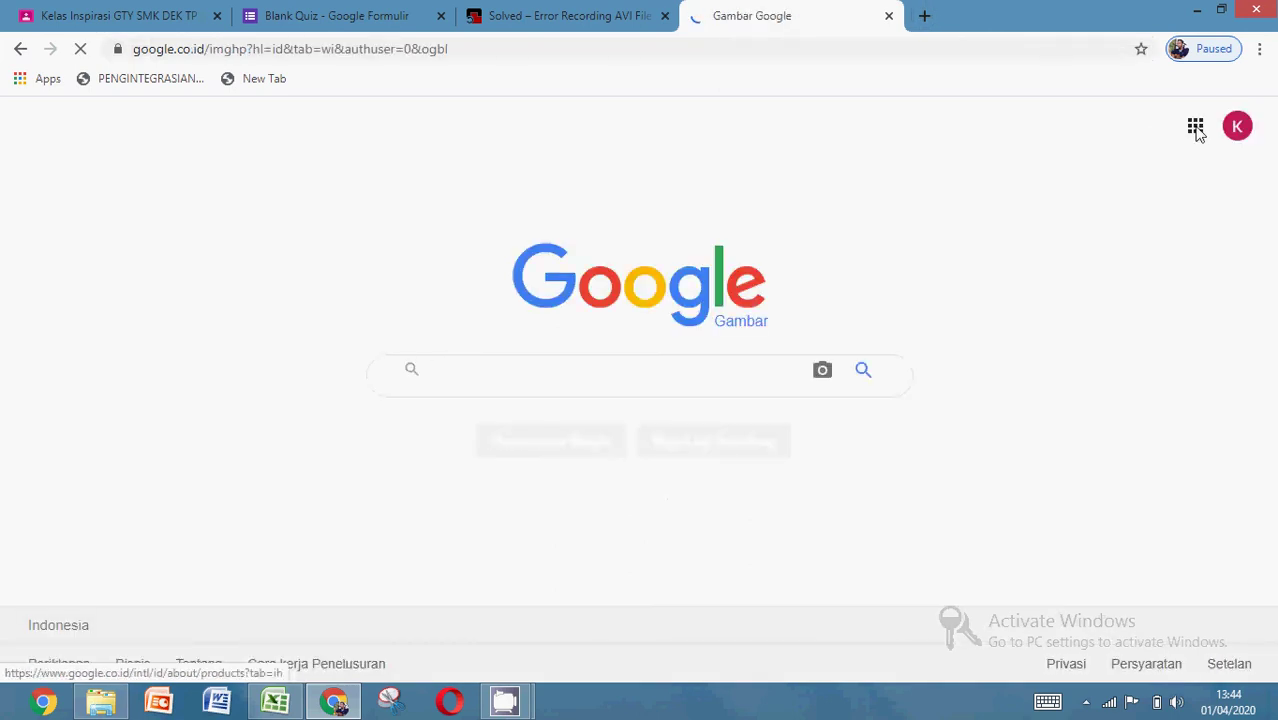
{"action": "left_click", "coordinate": [1196, 127]}
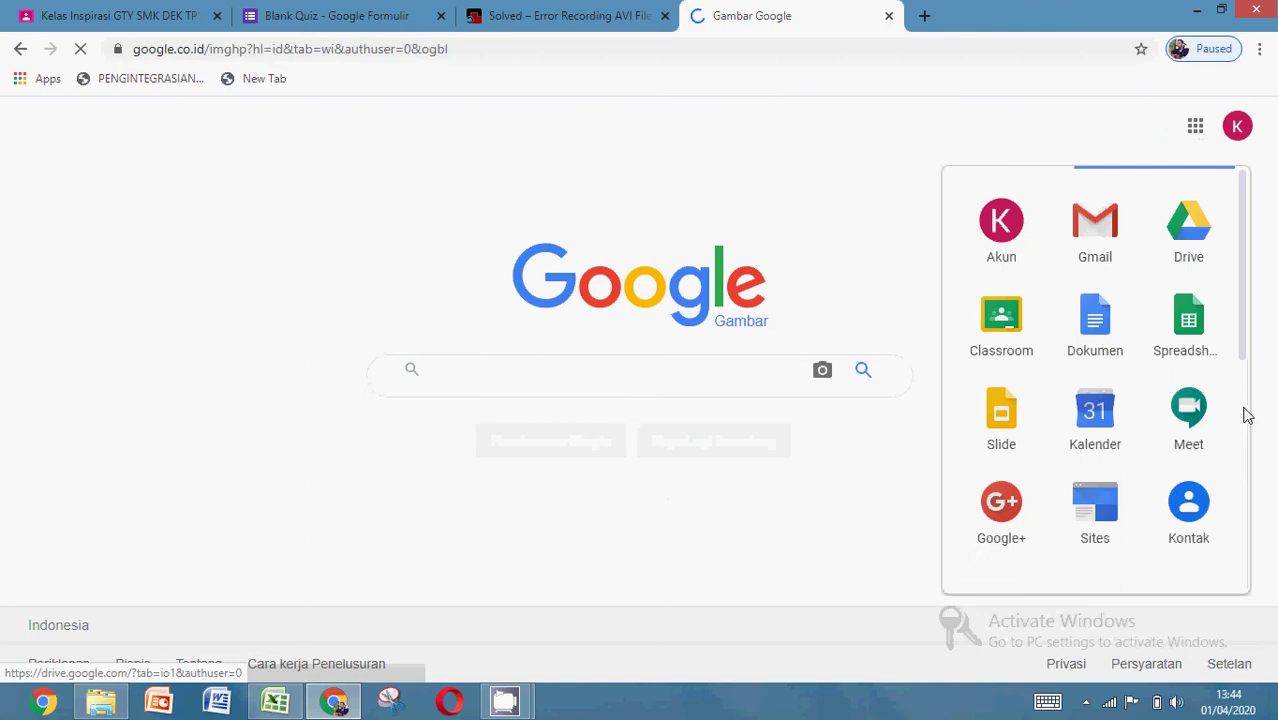
{"action": "scroll", "coordinate": [1244, 414], "scroll_direction": "down", "scroll_amount": 4}
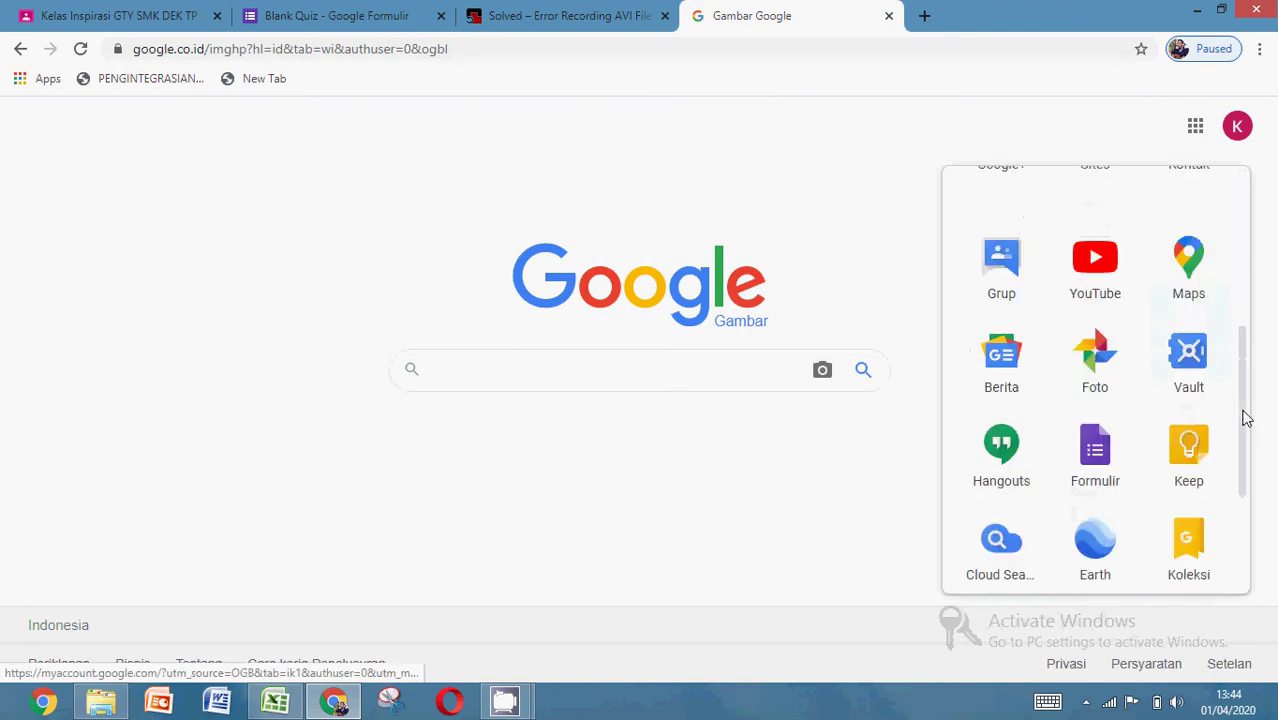
{"action": "left_click", "coordinate": [1105, 472]}
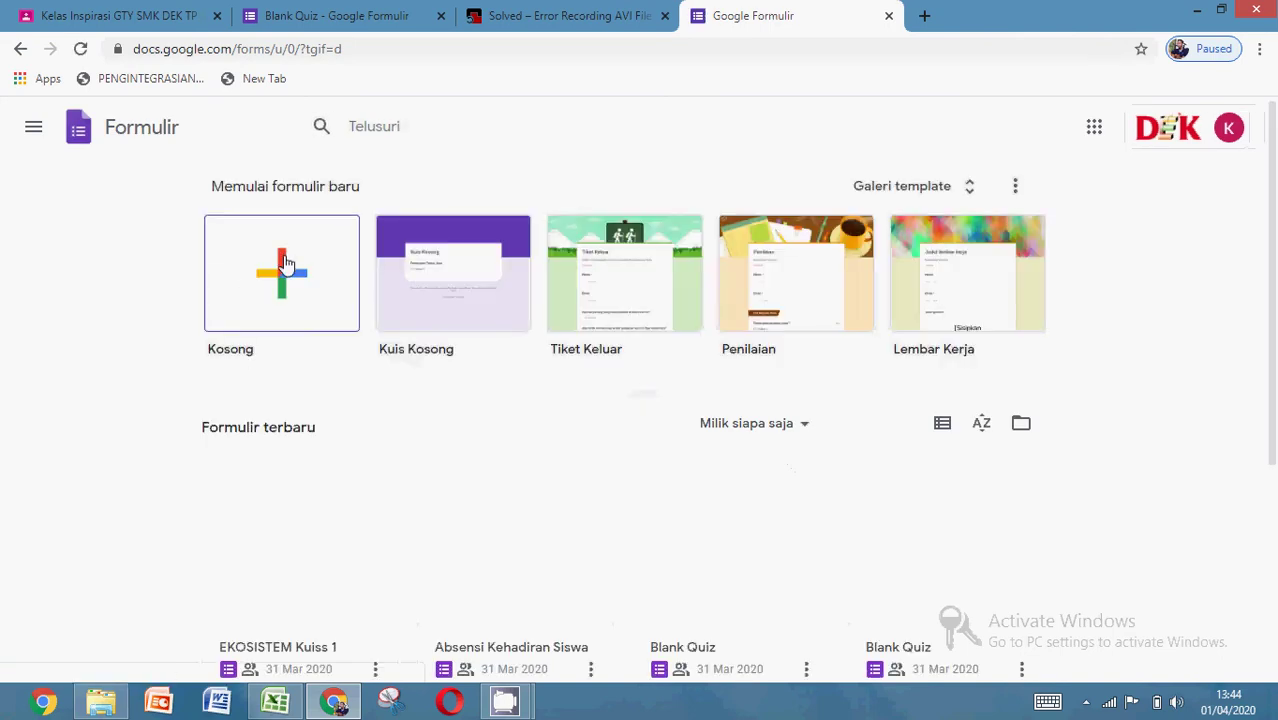
{"action": "left_click", "coordinate": [285, 261]}
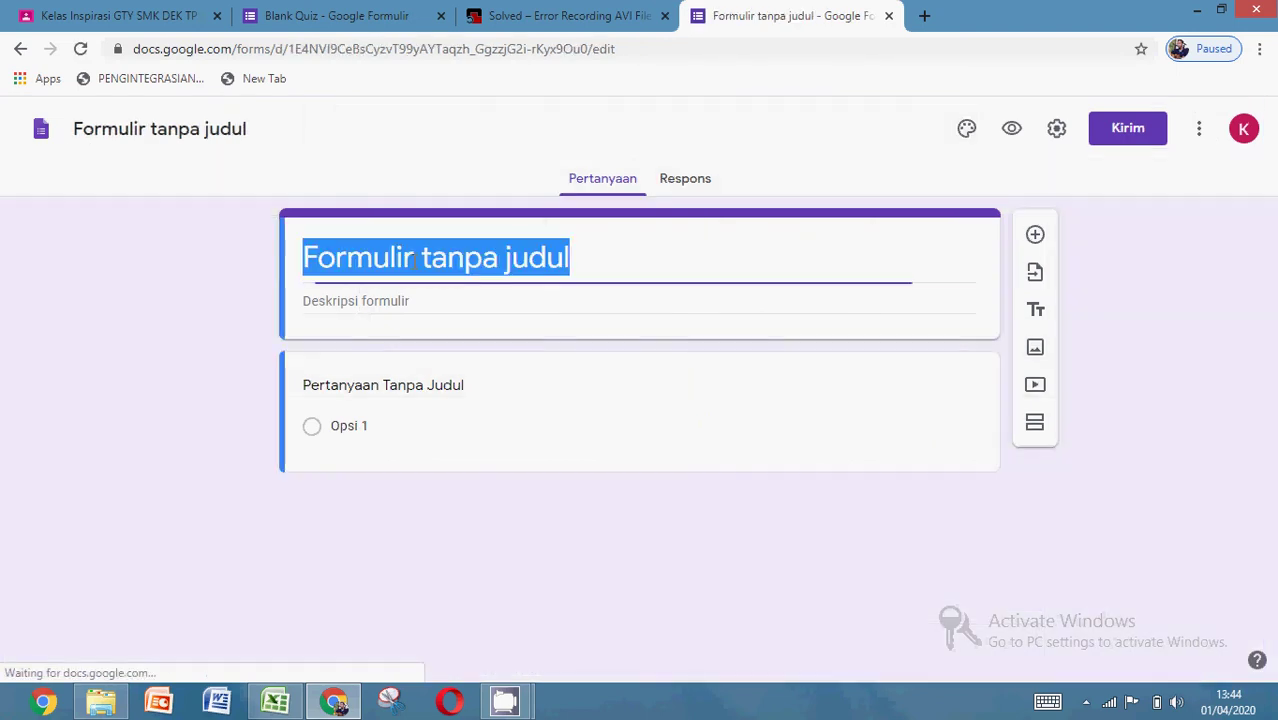
- Title the new form "absensi siswa"
{"action": "type", "text": "a"}
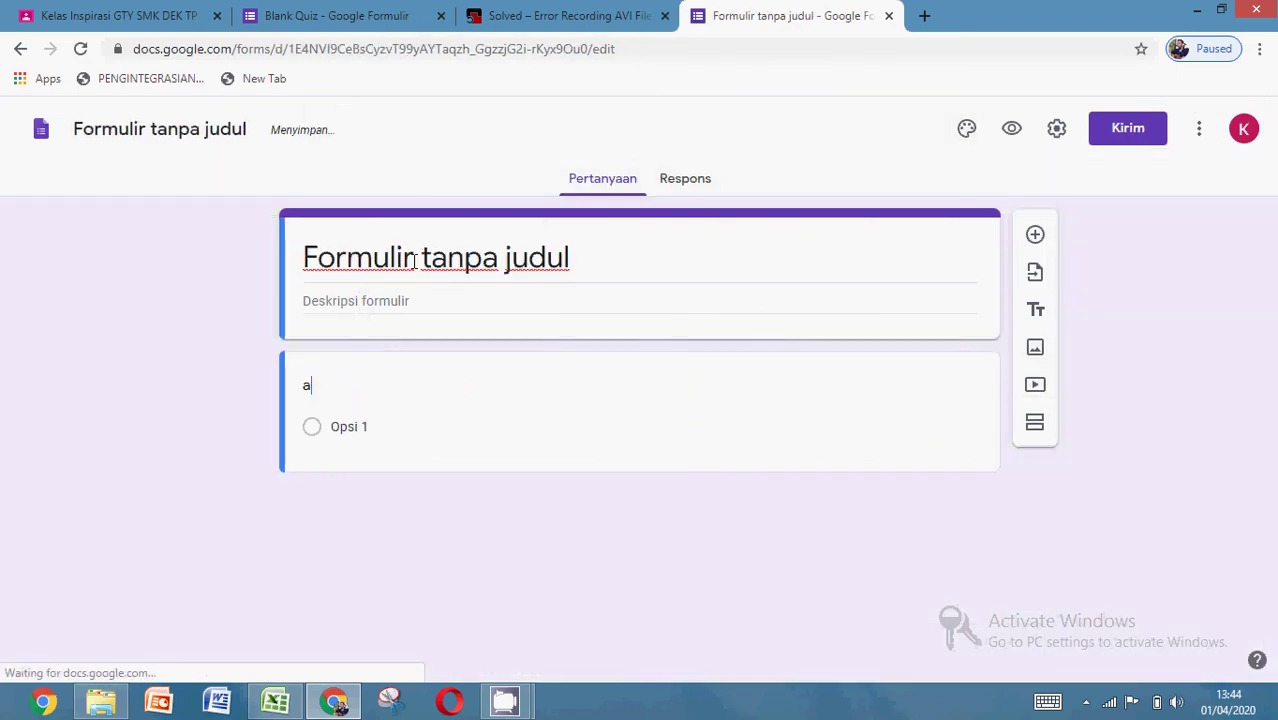
{"action": "key", "text": "BackSpace"}
{"action": "type", "text": "Pertanyaan"}
{"action": "left_click", "coordinate": [415, 246]}
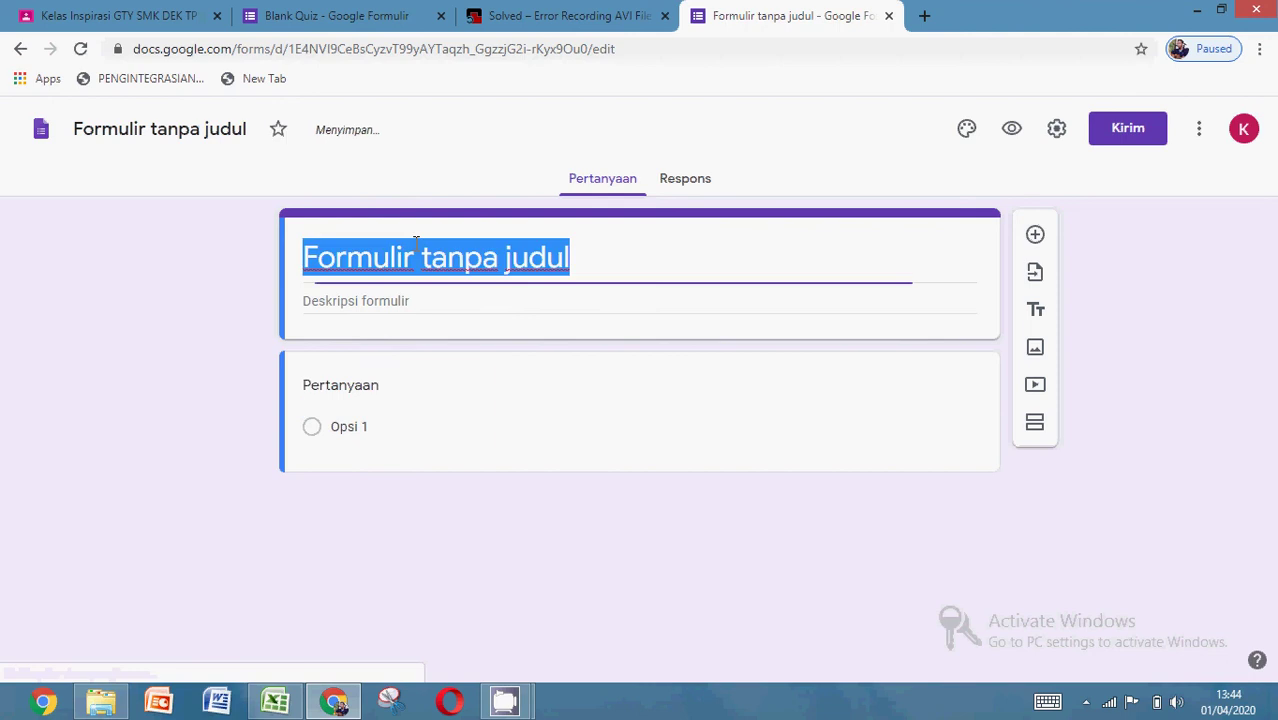
{"action": "type", "text": "abse"}
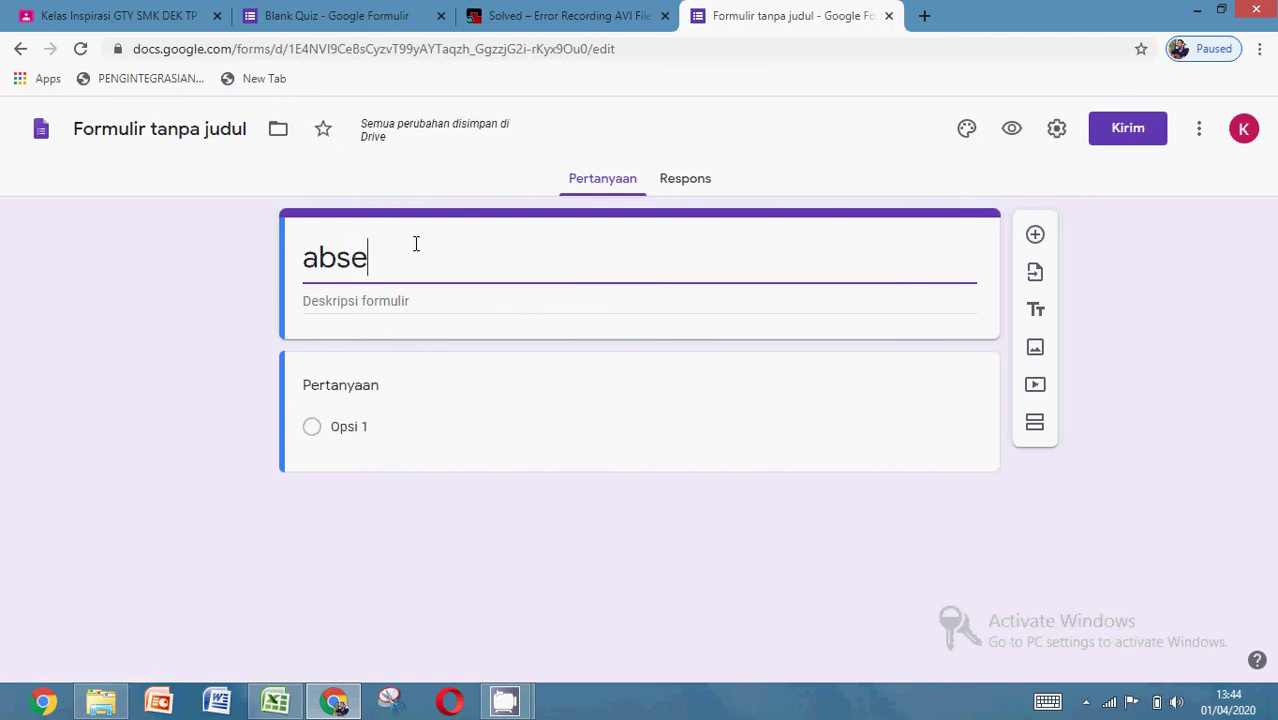
{"action": "type", "text": "nsi siswa"}
- Name the first question "nama siswa" and set its answer type to Jawaban singkat
{"action": "left_click", "coordinate": [320, 396]}
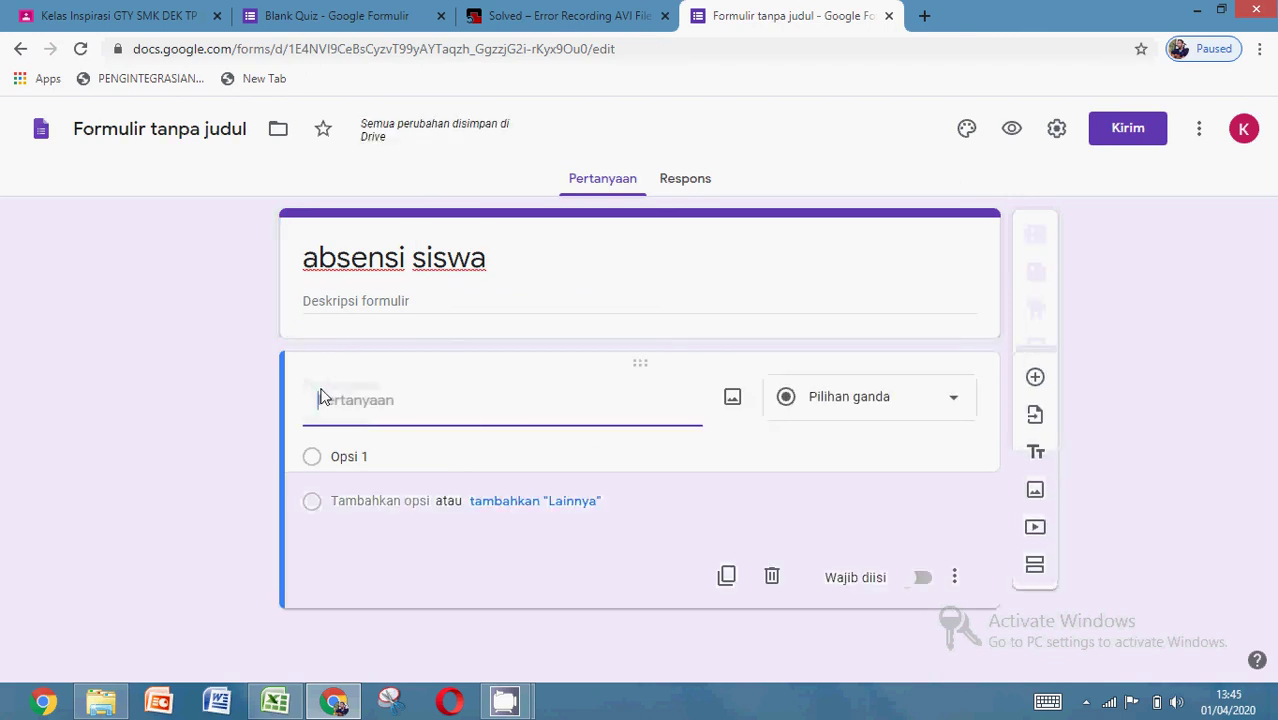
{"action": "type", "text": "nama siswa"}
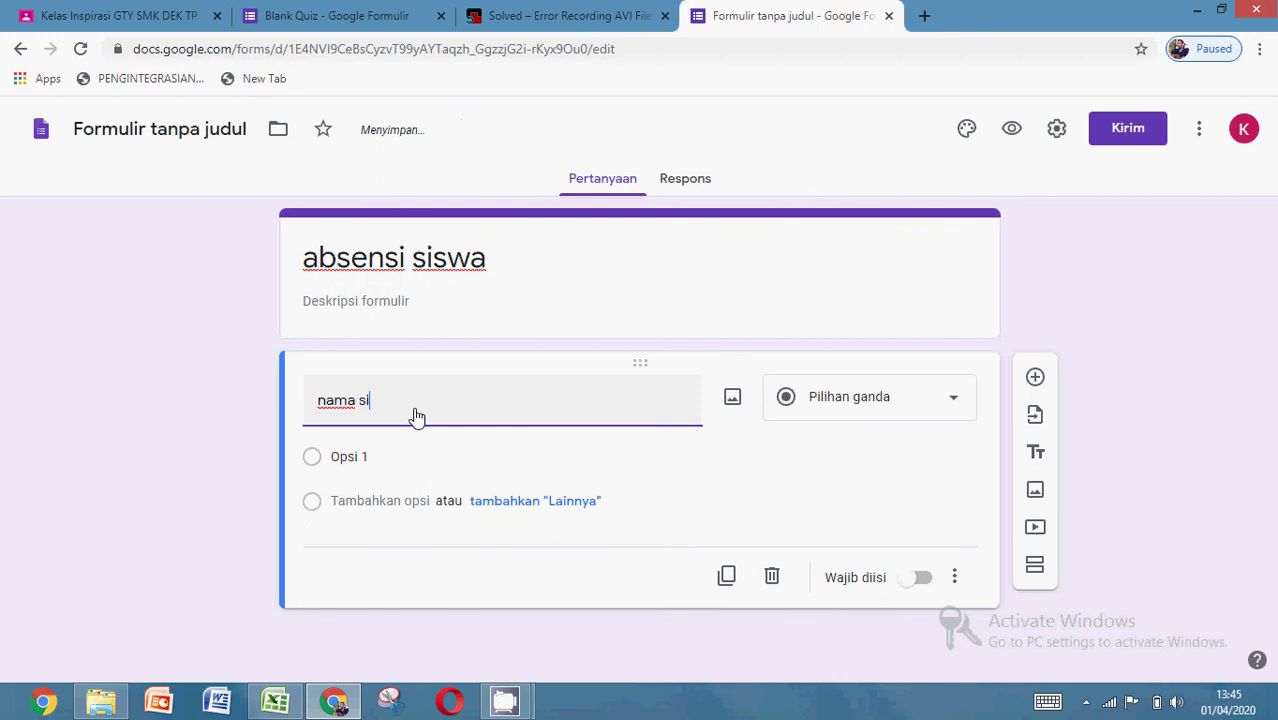
{"action": "left_click", "coordinate": [868, 400]}
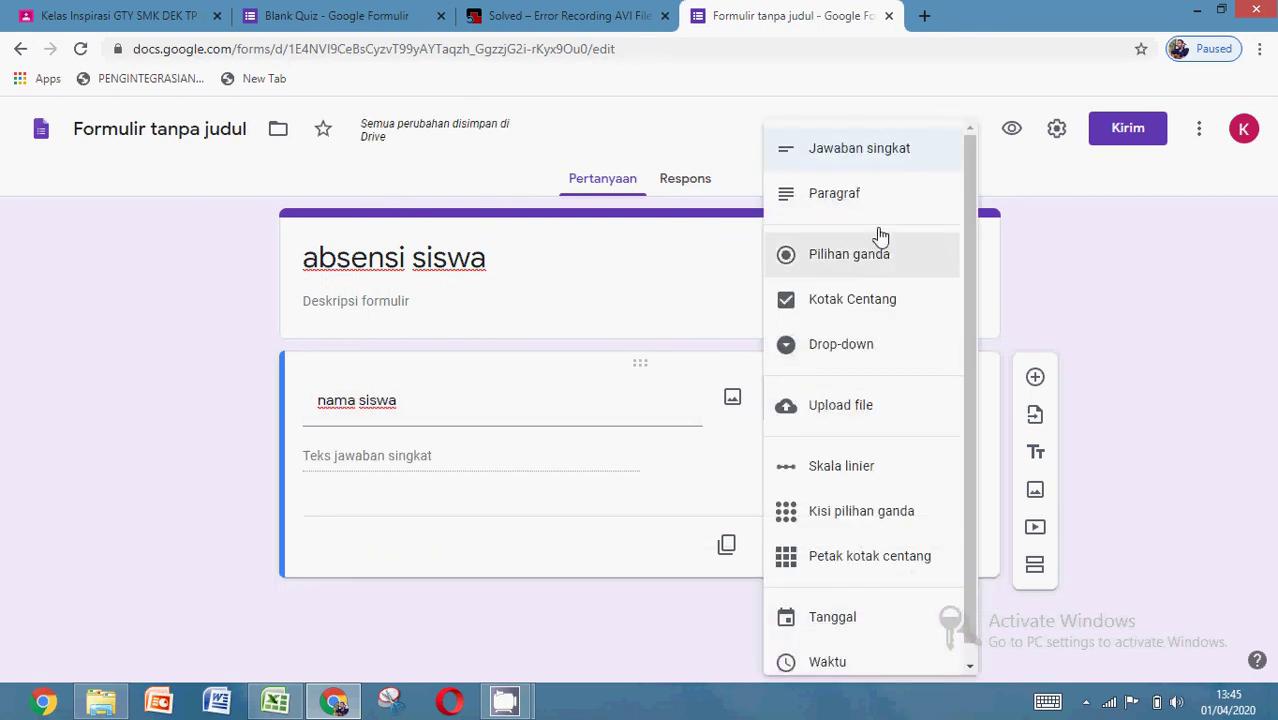
{"action": "left_click", "coordinate": [885, 155]}
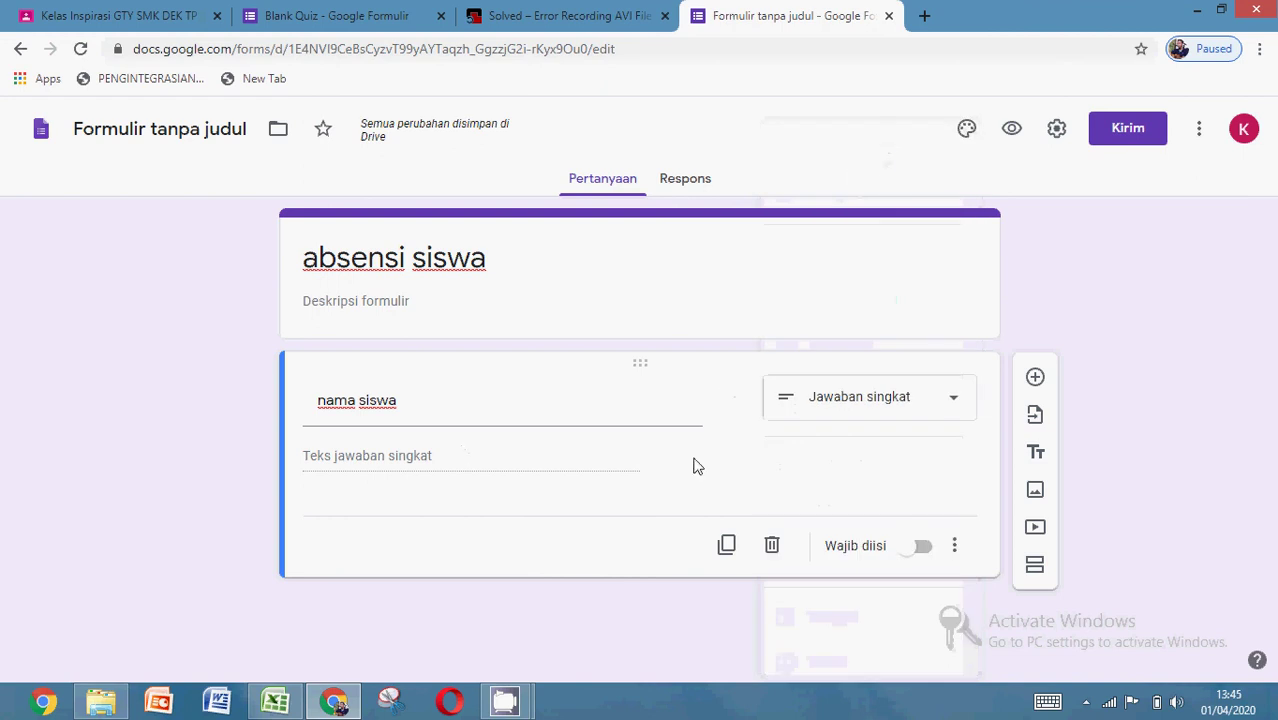
- Add a second question named "hari/tgl" with the answer type Tanggal
{"action": "left_click", "coordinate": [1035, 380]}
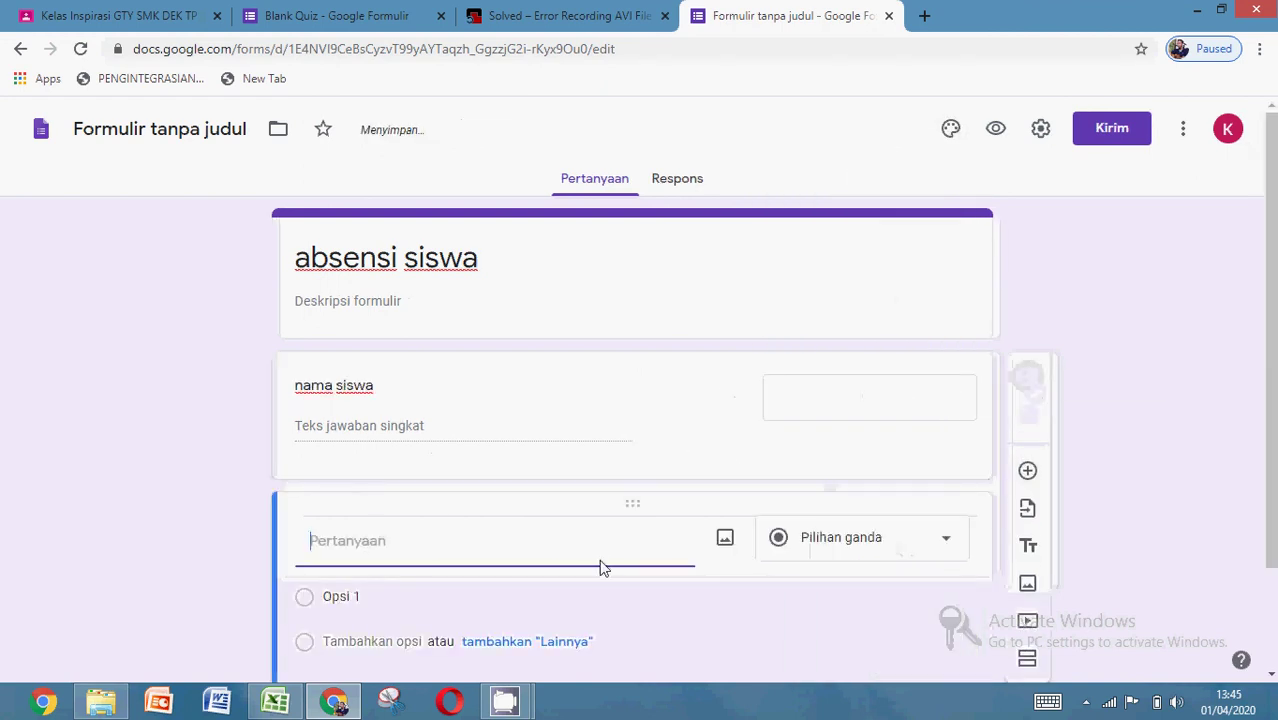
{"action": "left_click", "coordinate": [888, 543]}
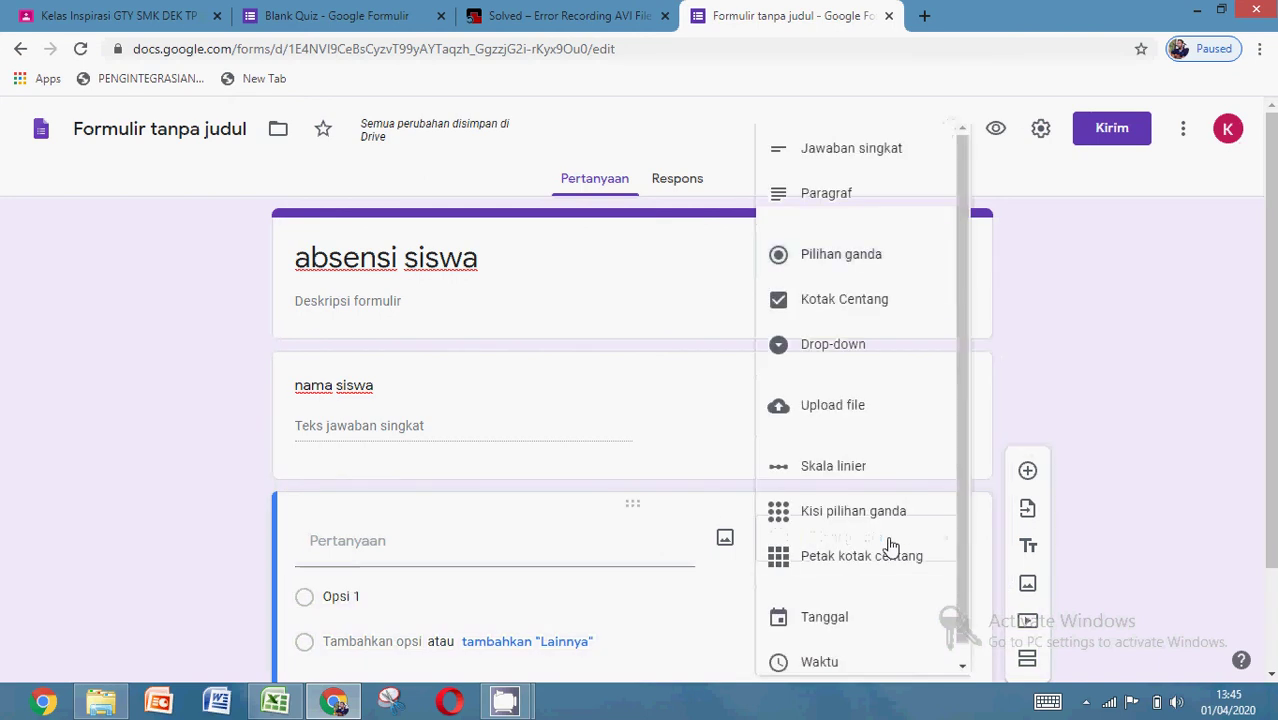
{"action": "left_click", "coordinate": [830, 617]}
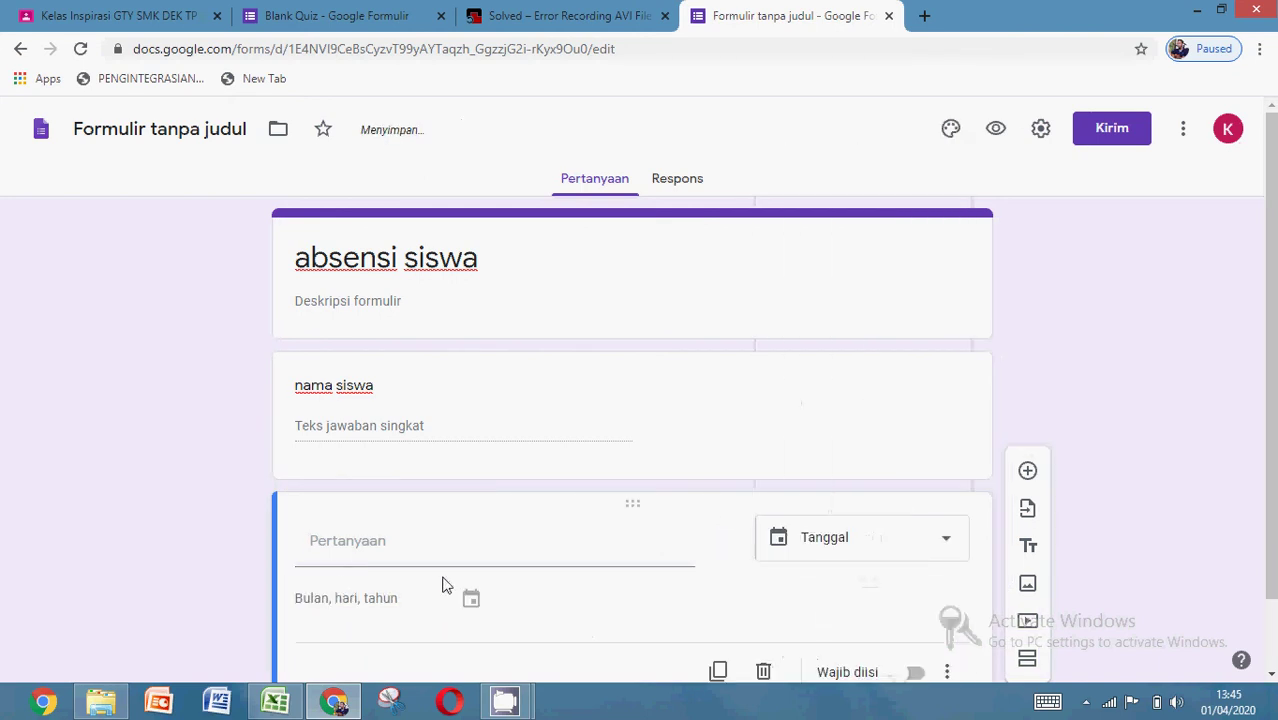
{"action": "left_click", "coordinate": [357, 557]}
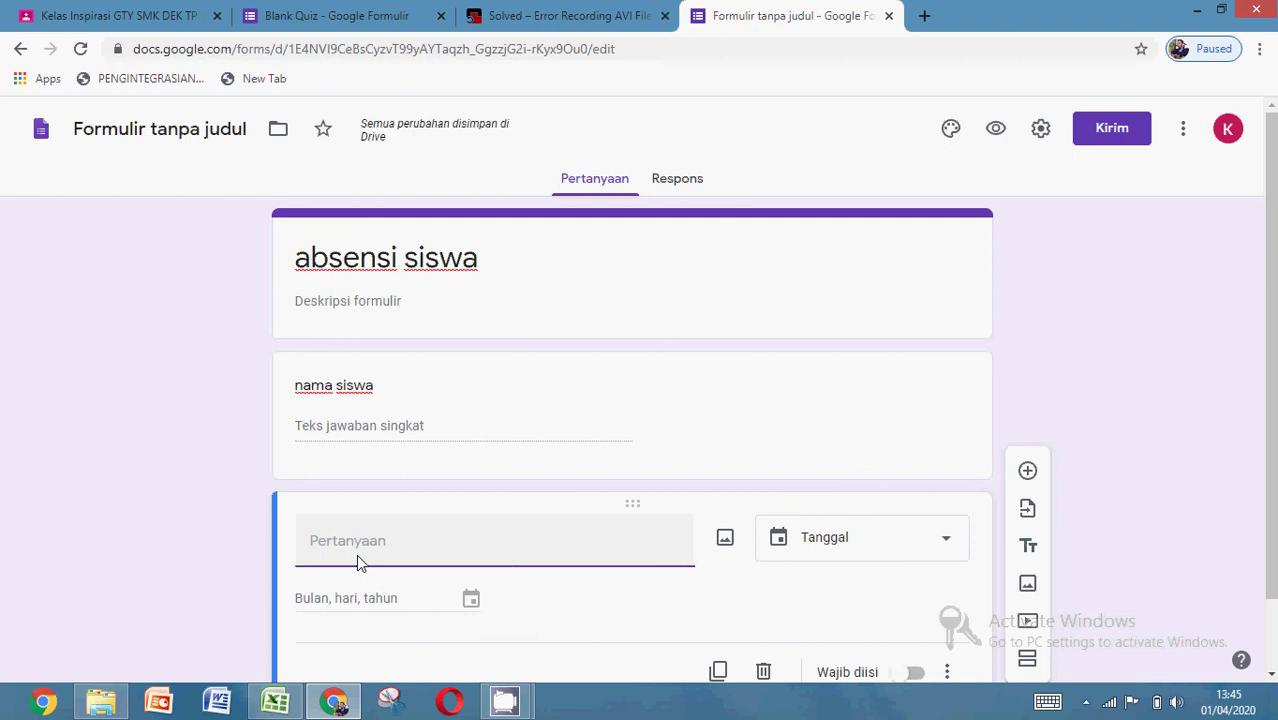
{"action": "type", "text": "hari"}
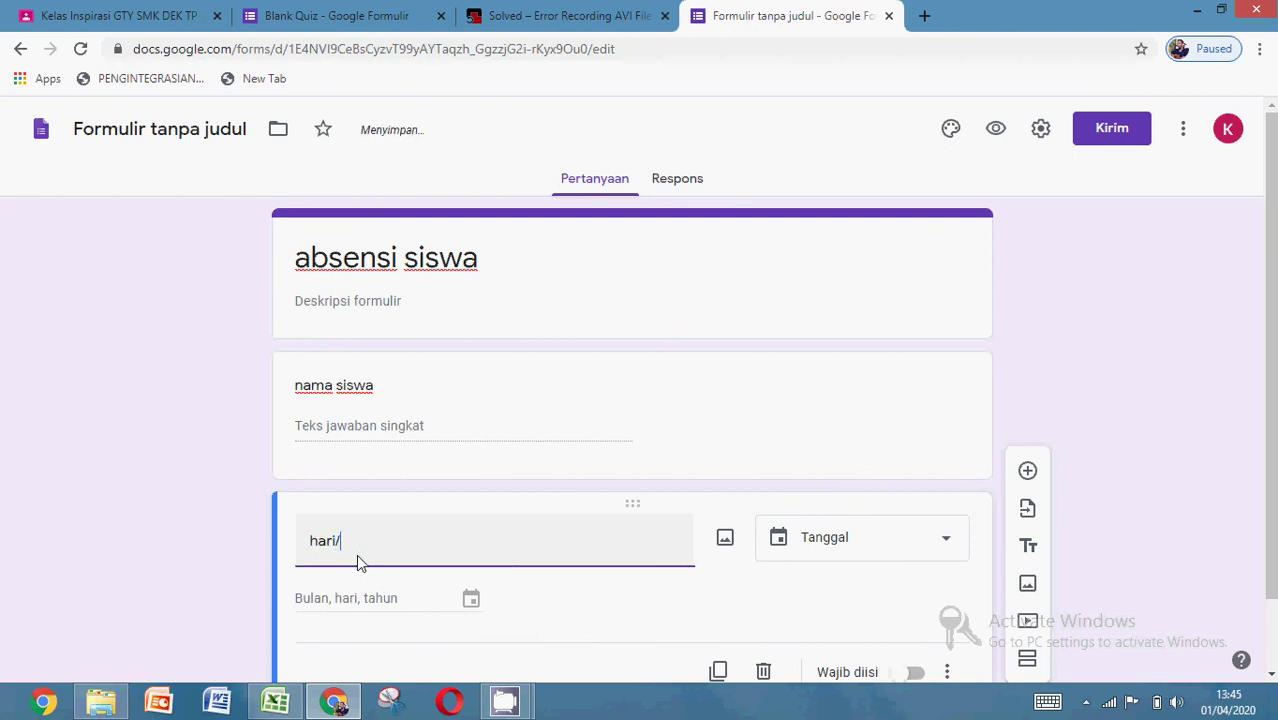
{"action": "type", "text": "/tgl"}
- Make both the "nama siswa" and "hari/tgl" questions required (Wajib diisi)
{"action": "left_click", "coordinate": [805, 434]}
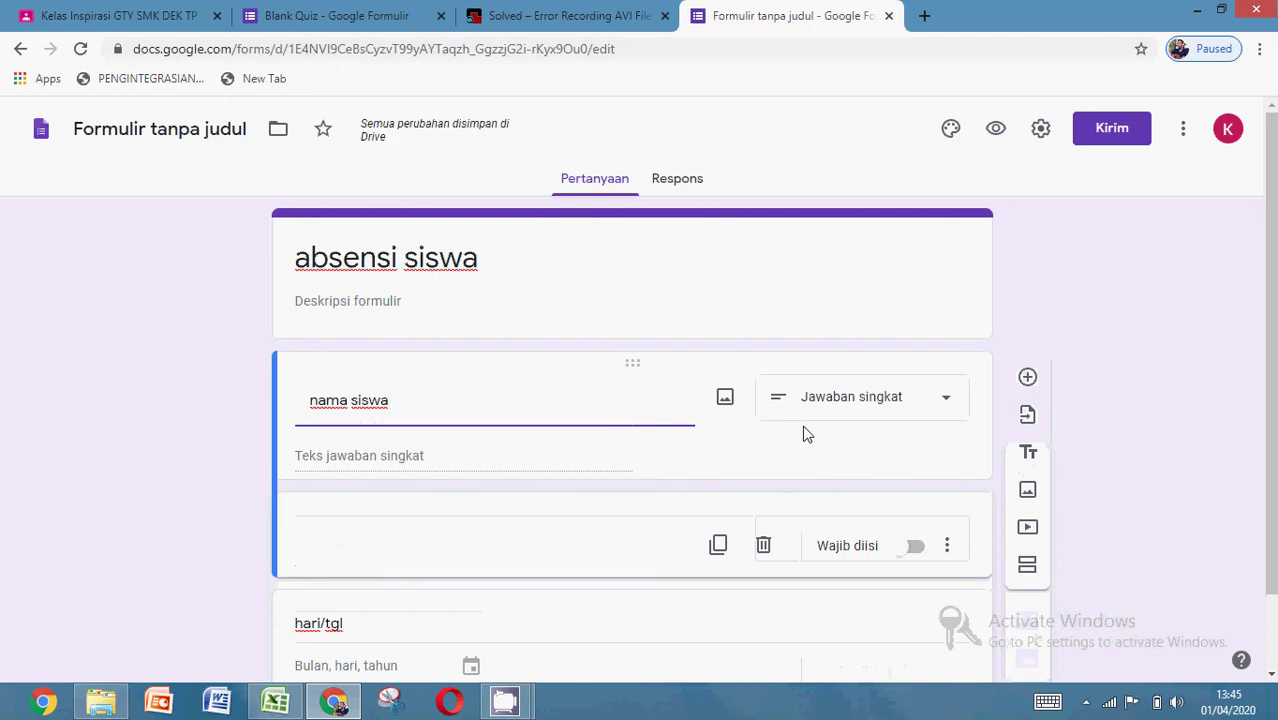
{"action": "left_click", "coordinate": [914, 547]}
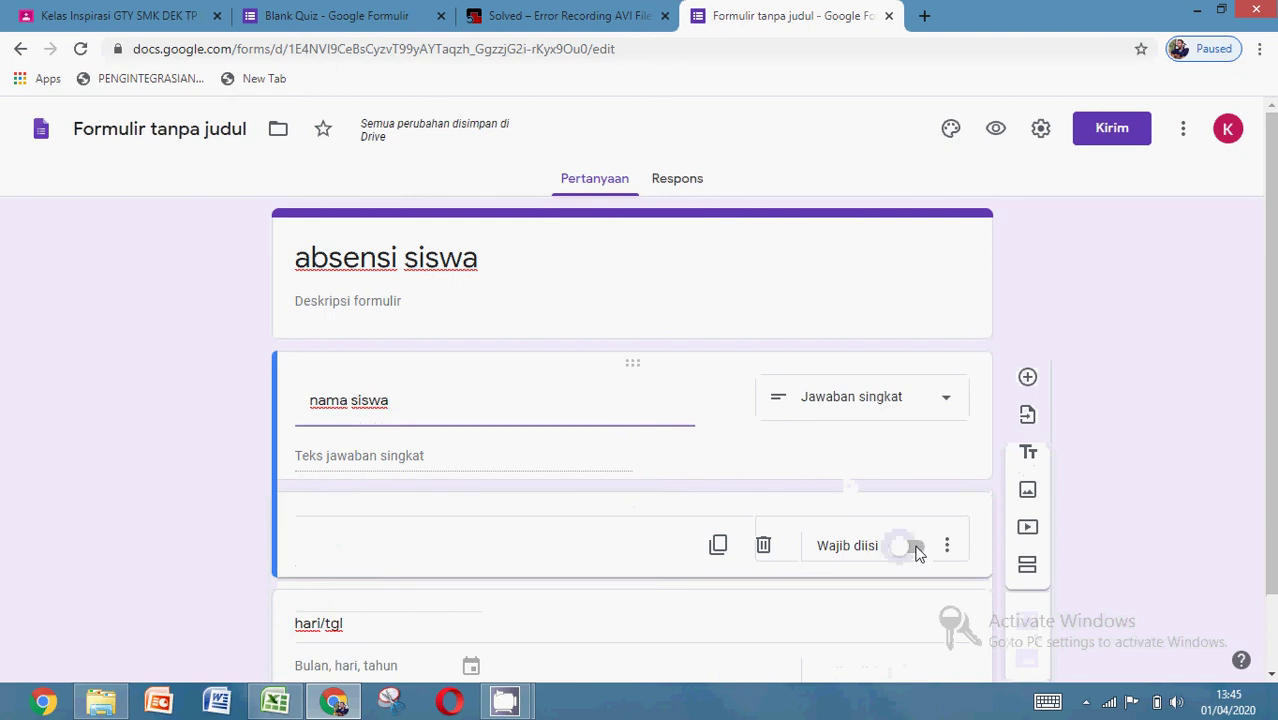
{"action": "scroll", "coordinate": [914, 547], "scroll_direction": "down", "scroll_amount": 2}
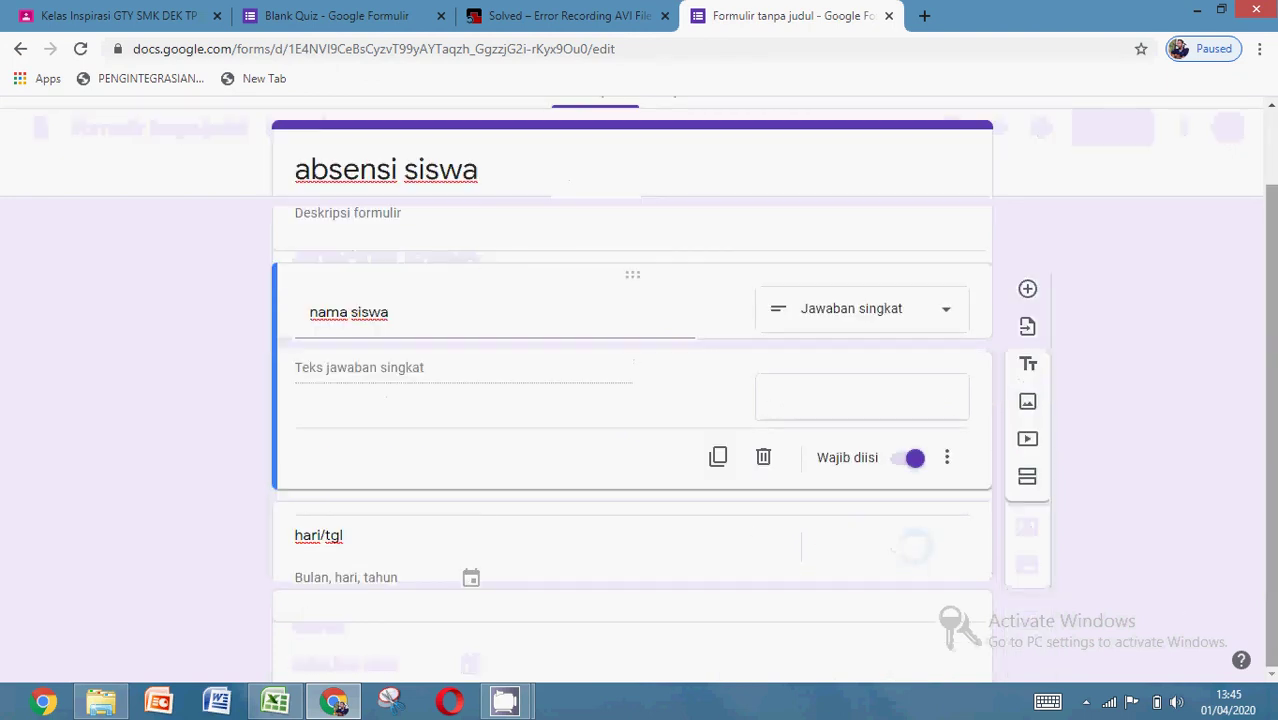
{"action": "left_click", "coordinate": [656, 545]}
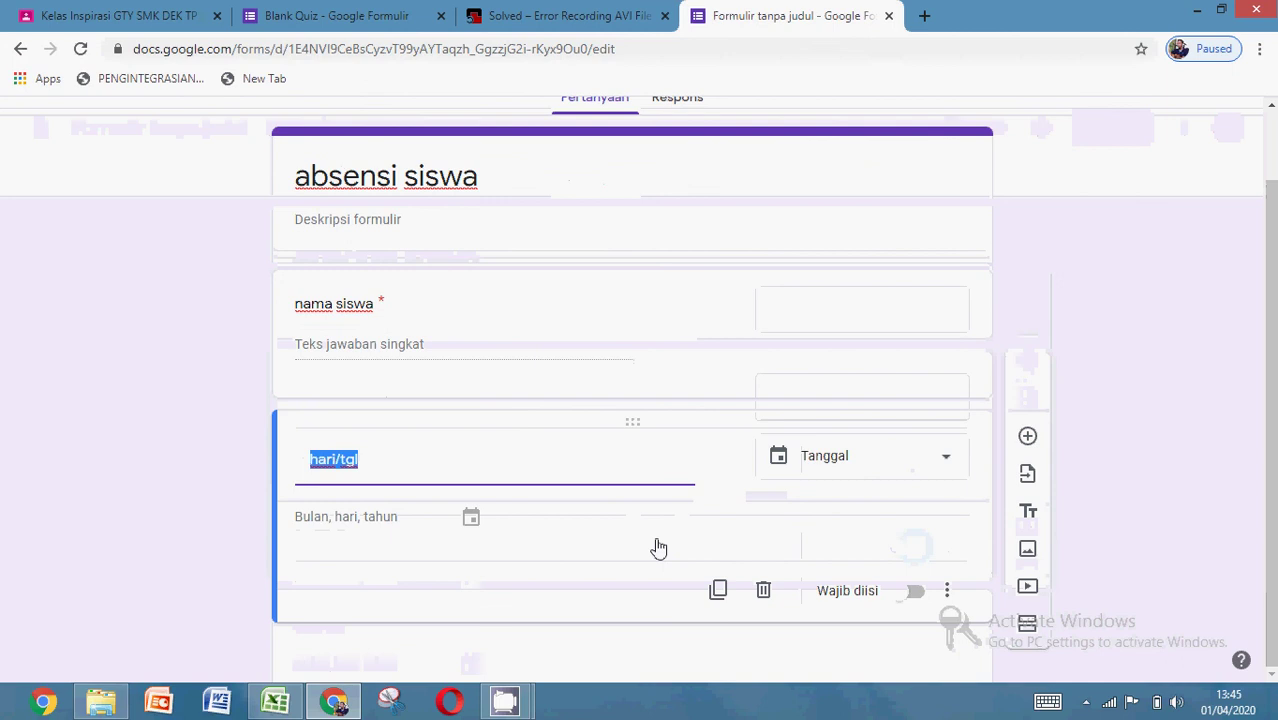
{"action": "left_click", "coordinate": [944, 592]}
{"action": "left_click", "coordinate": [921, 598]}
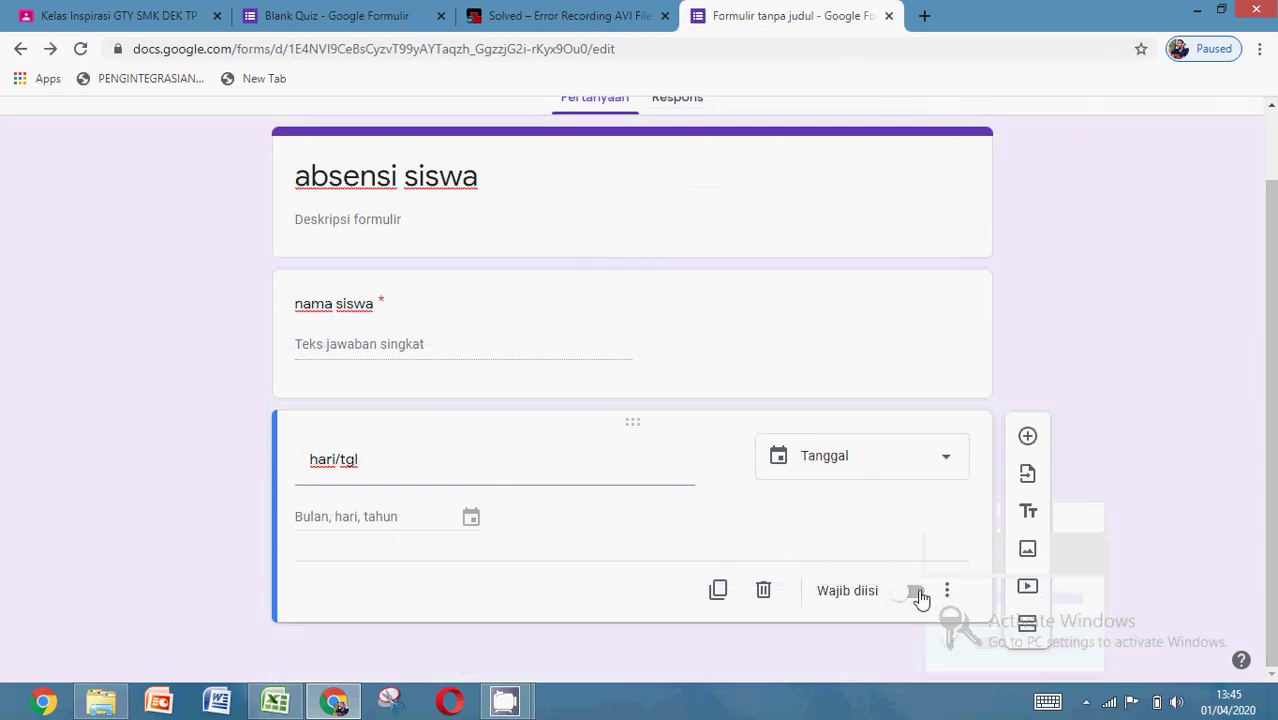
{"action": "left_click", "coordinate": [919, 595]}
- Add a third question named "absensi" with the answer type Pilihan ganda
{"action": "left_click", "coordinate": [1029, 437]}
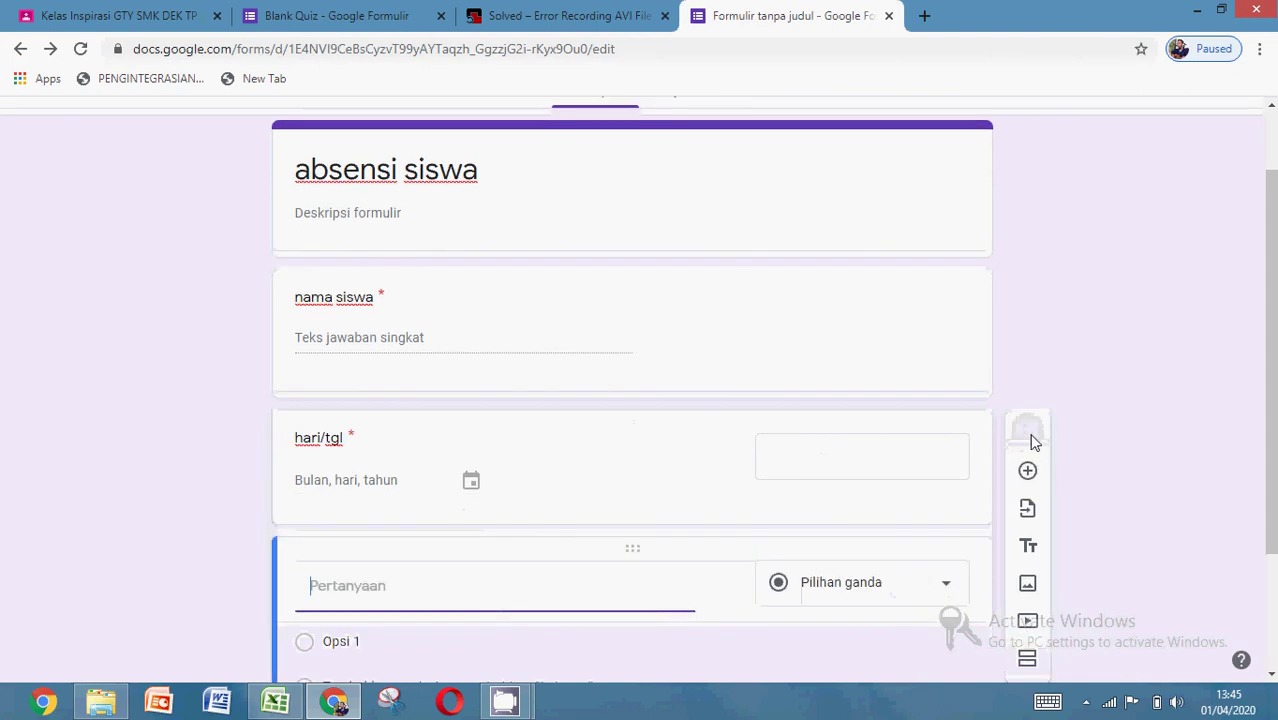
{"action": "type", "text": "a"}
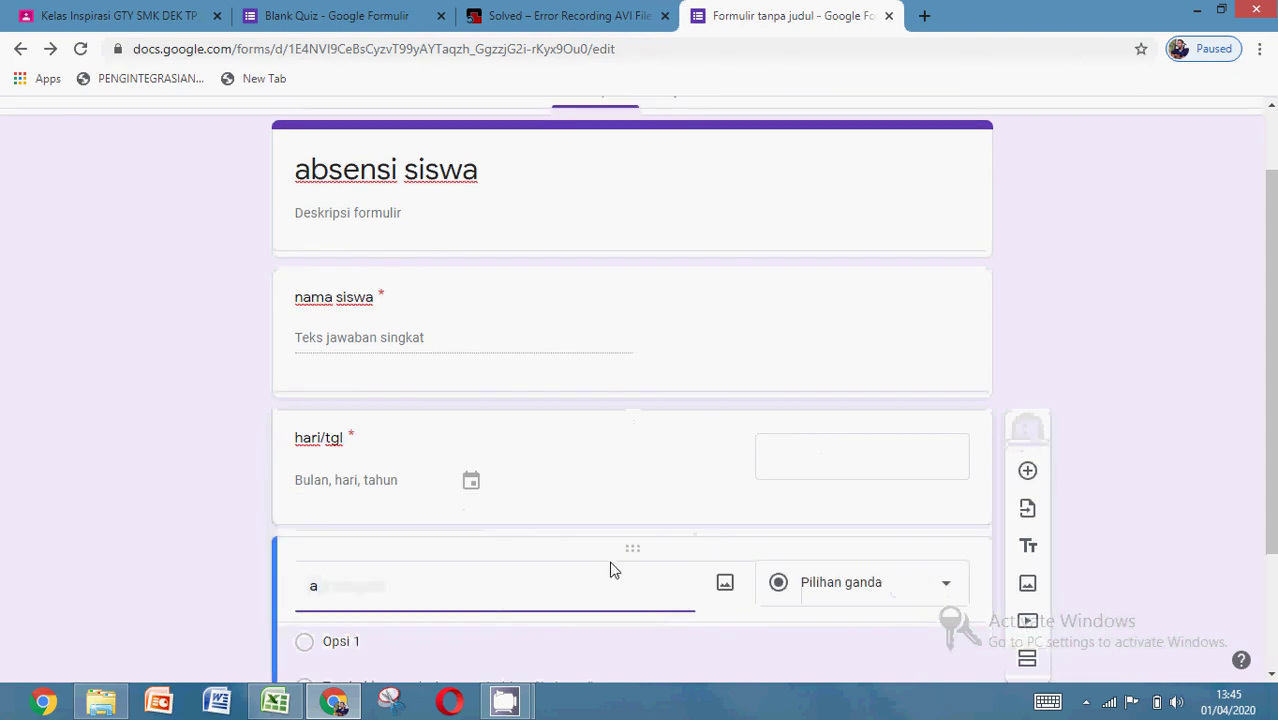
{"action": "type", "text": "bsensi"}
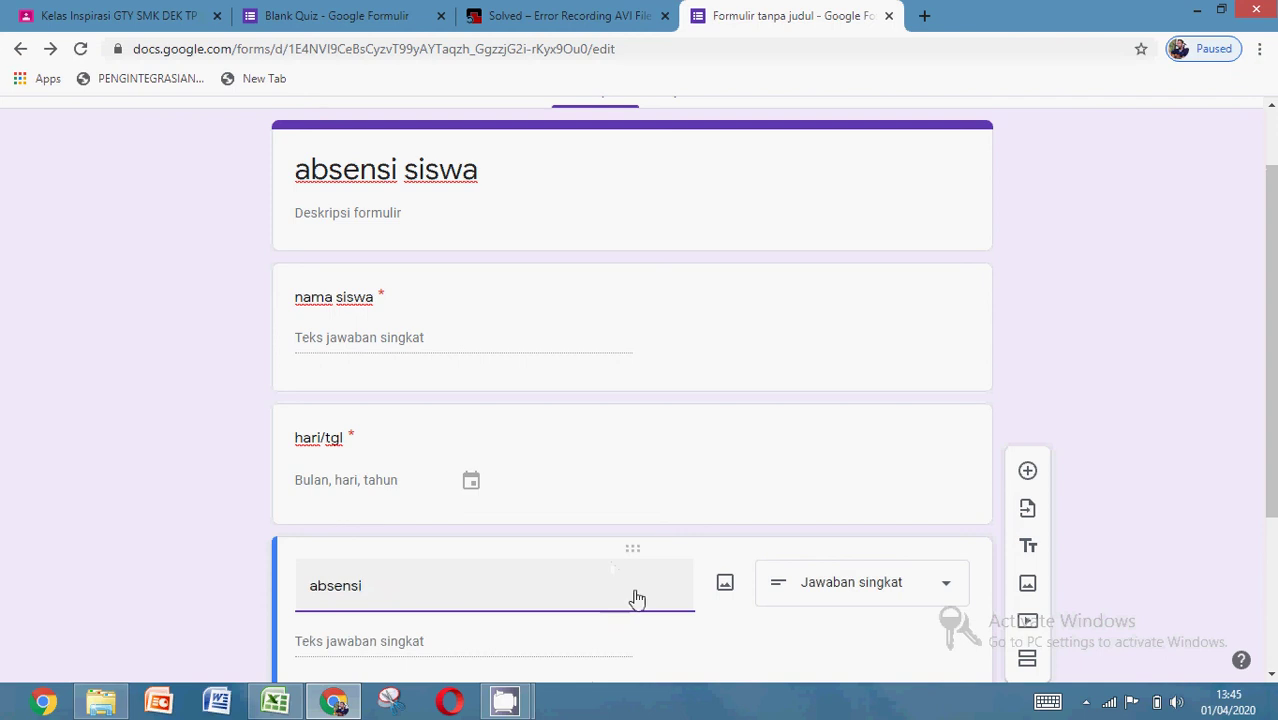
{"action": "left_click", "coordinate": [842, 588]}
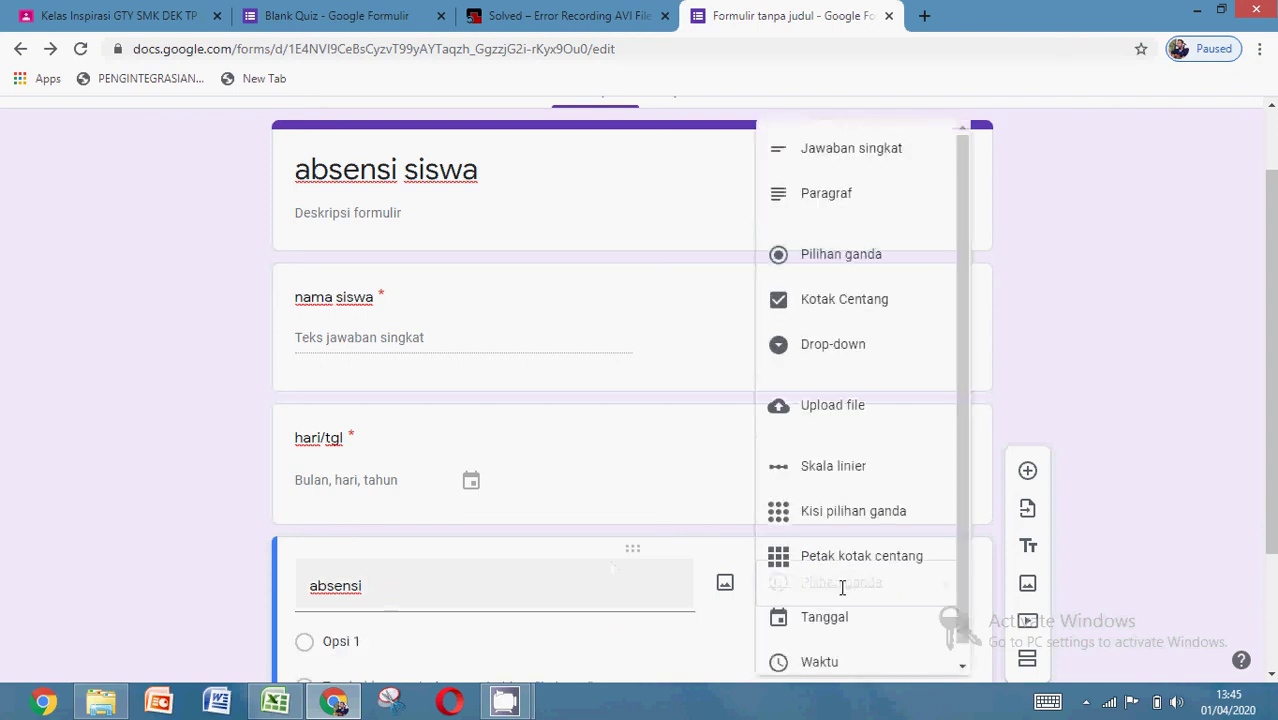
{"action": "left_click", "coordinate": [724, 379]}
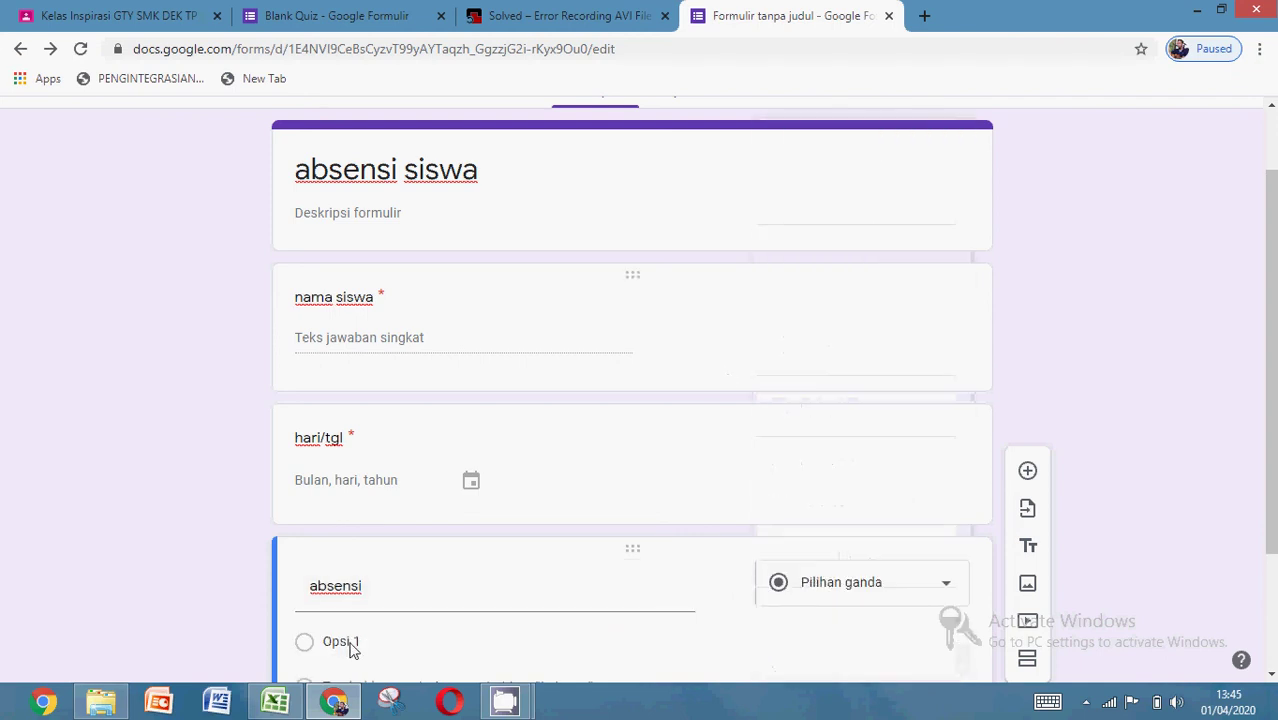
- Give the "absensi" question the options "hadir", "izin" and "sakit", and make it required
{"action": "left_click", "coordinate": [342, 641]}
{"action": "type", "text": "hadir"}
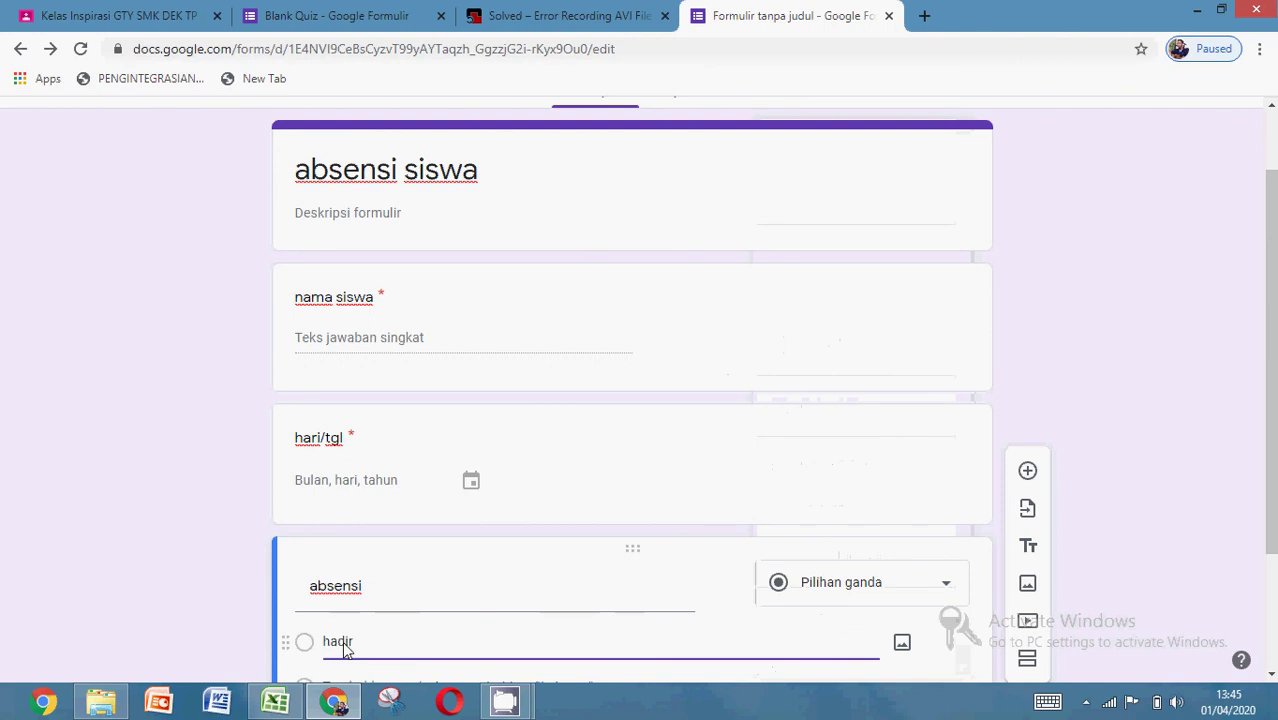
{"action": "key", "text": "Tab"}
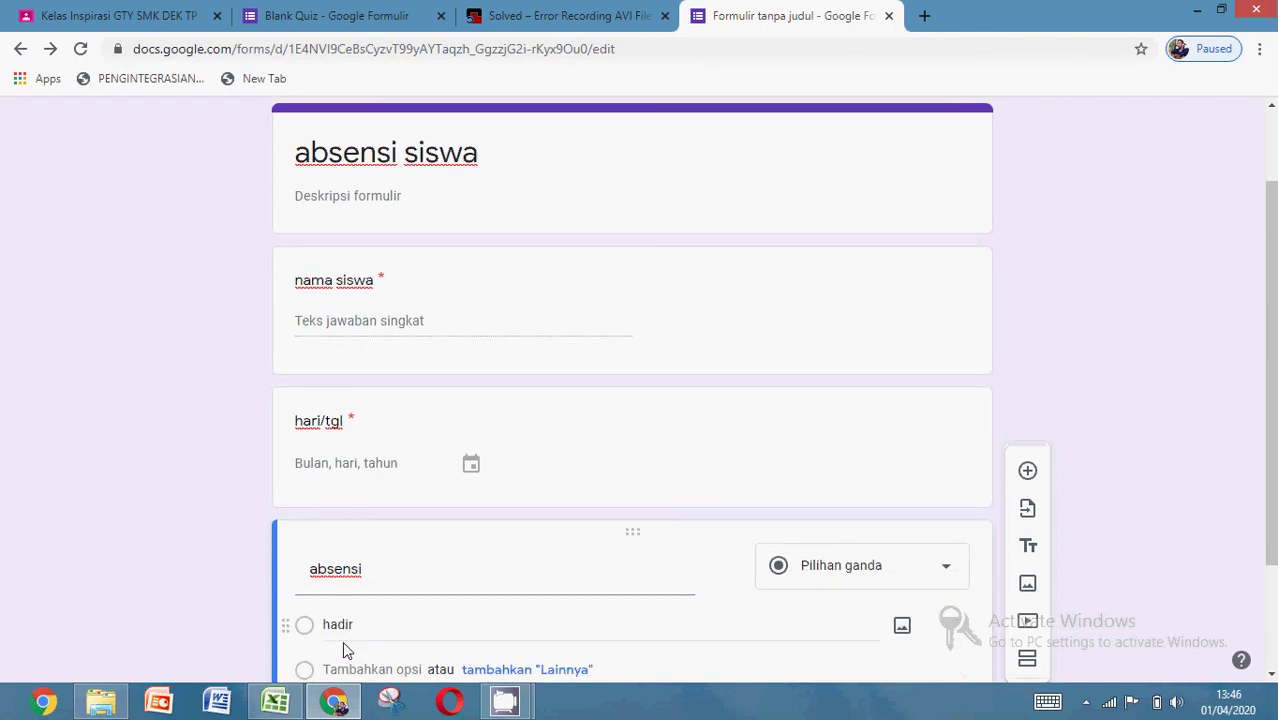
{"action": "type", "text": "iz"}
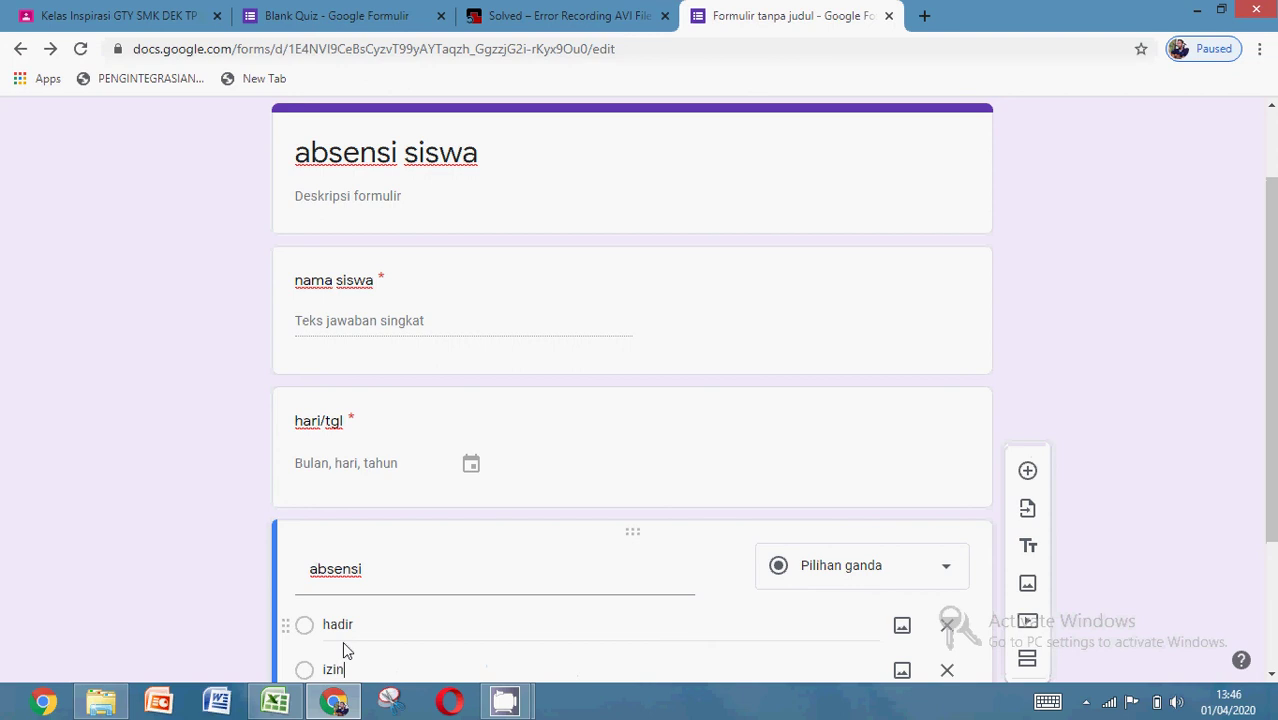
{"action": "type", "text": "in"}
{"action": "key", "text": "Tab"}
{"action": "key", "text": "Tab"}
{"action": "key", "text": "Tab"}
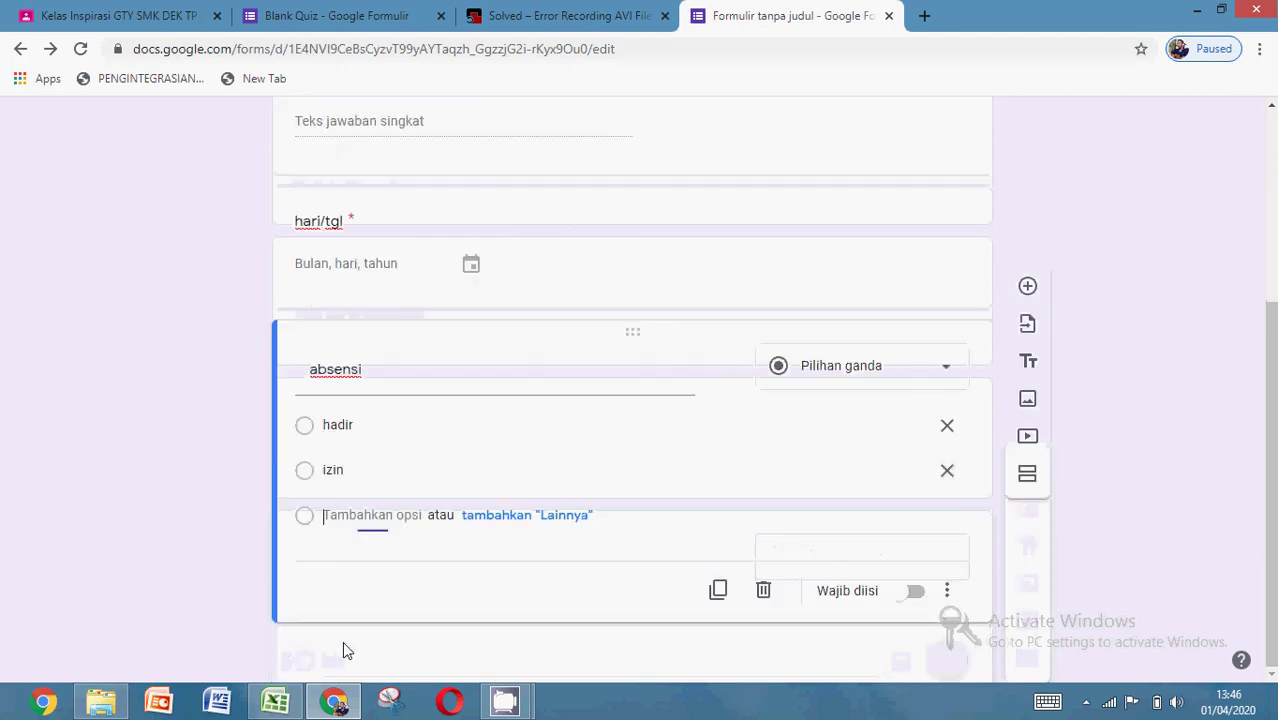
{"action": "type", "text": "s"}
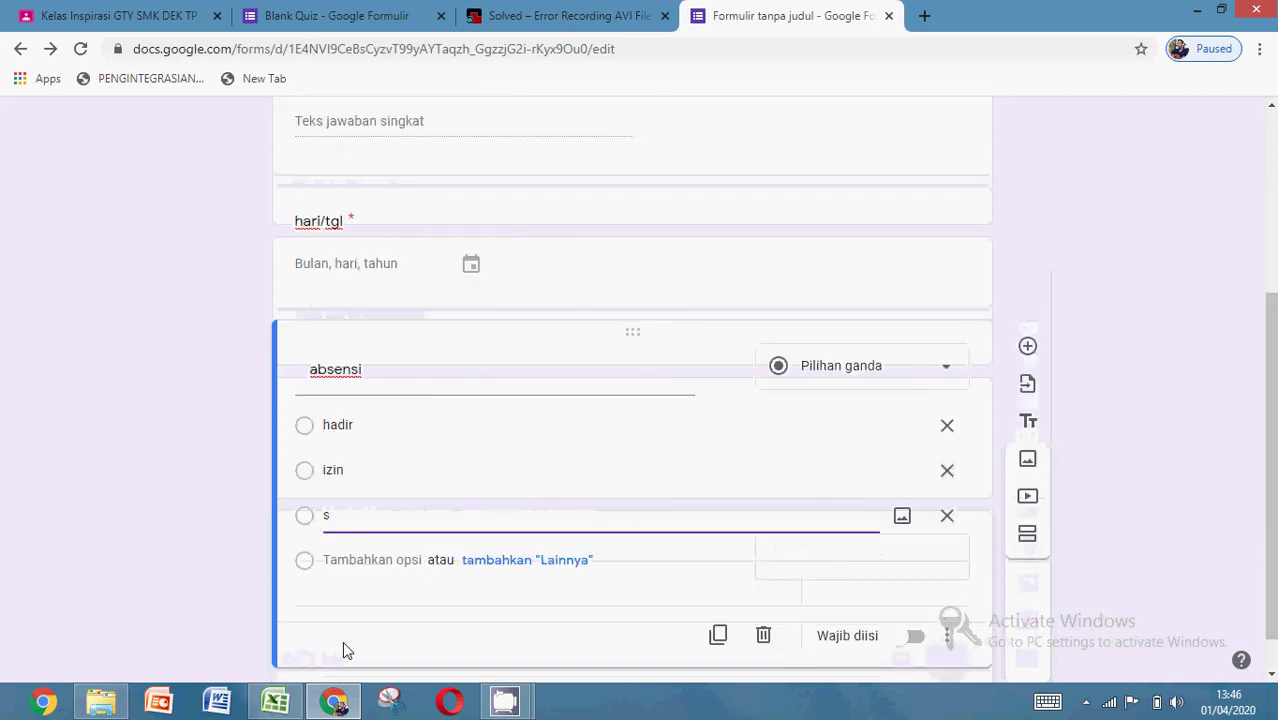
{"action": "type", "text": "akit"}
{"action": "left_click", "coordinate": [914, 638]}
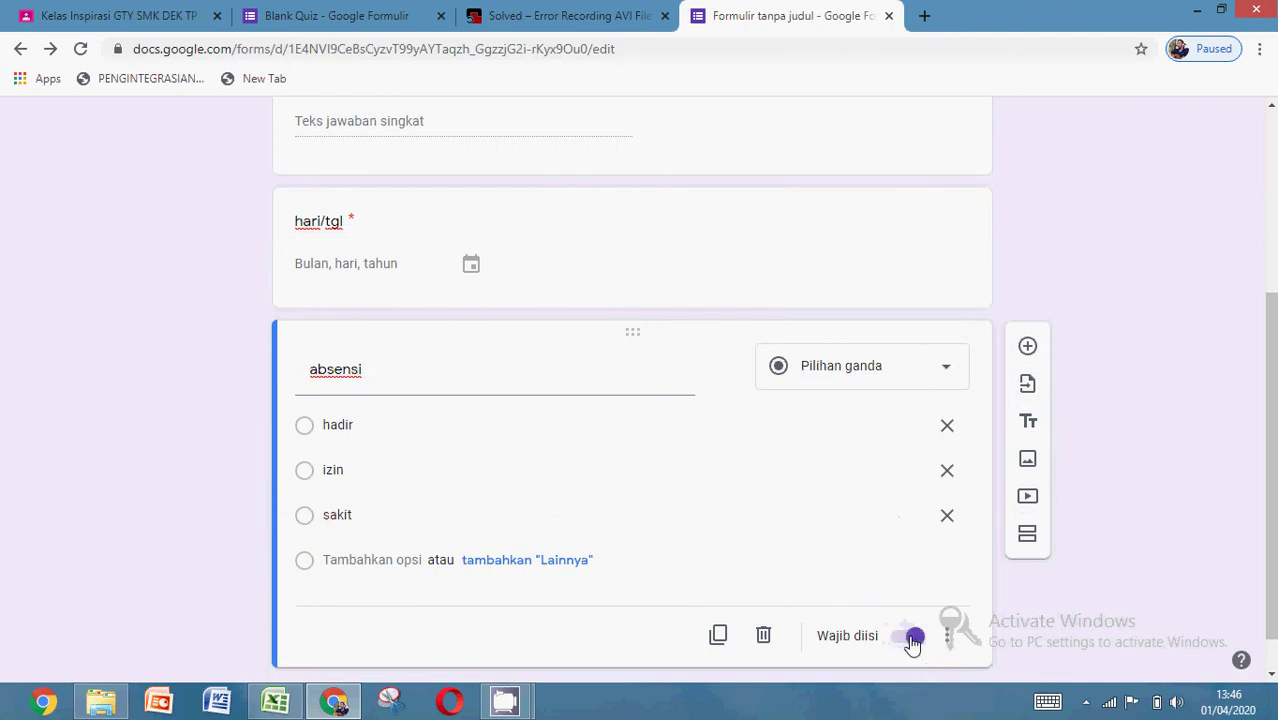
- Generate a shareable link for sending the form, shorten its URL and copy it
{"action": "scroll", "coordinate": [1268, 380], "scroll_direction": "up", "scroll_amount": 3}
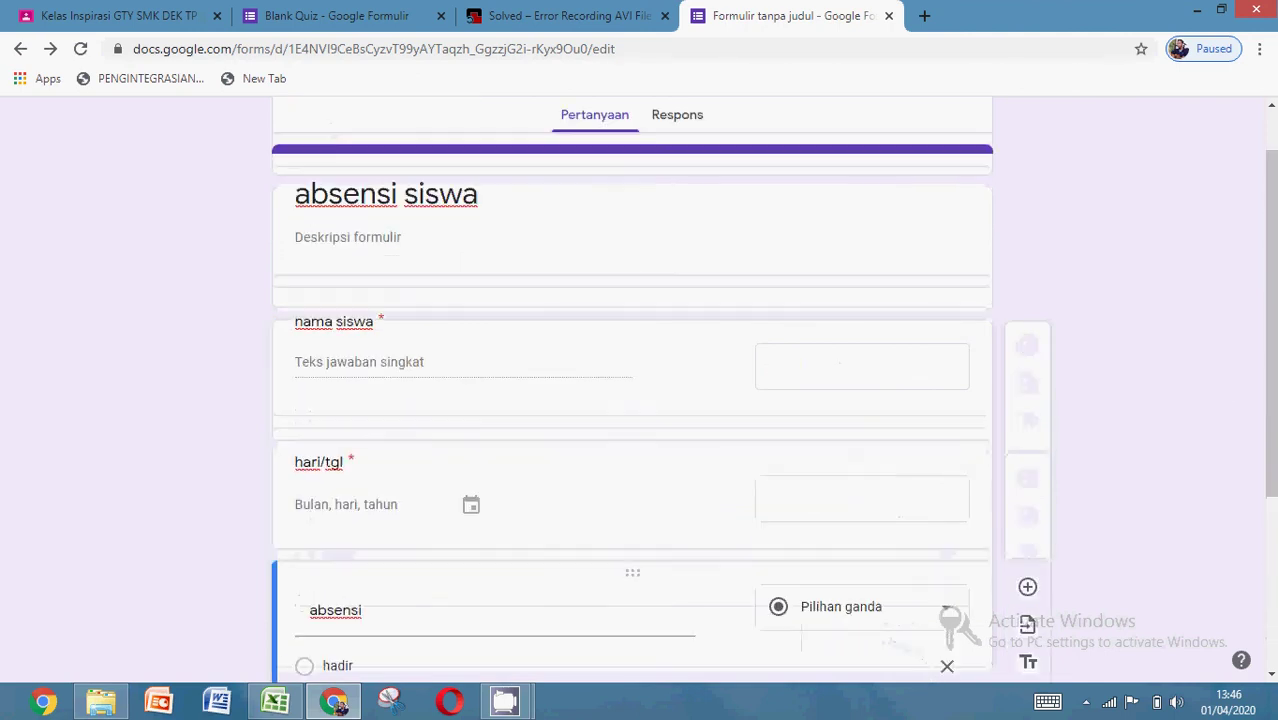
{"action": "scroll", "coordinate": [1268, 380], "scroll_direction": "up", "scroll_amount": 1}
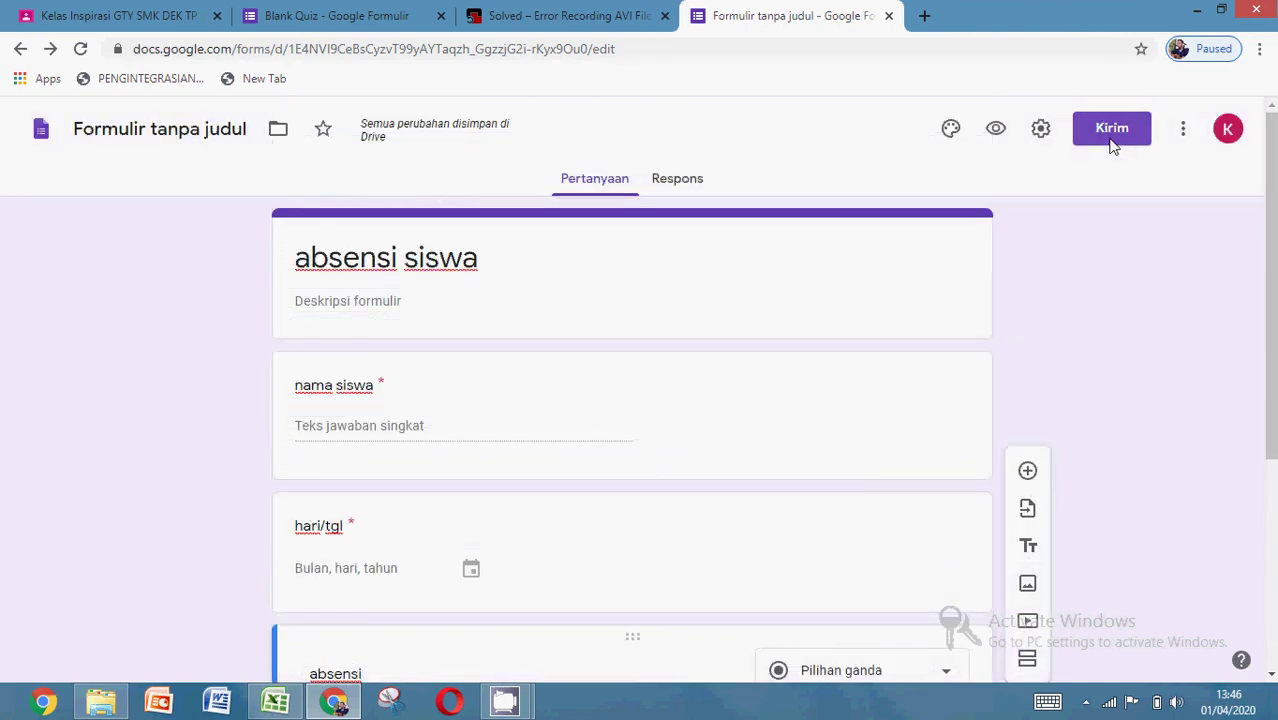
{"action": "left_click", "coordinate": [1112, 140]}
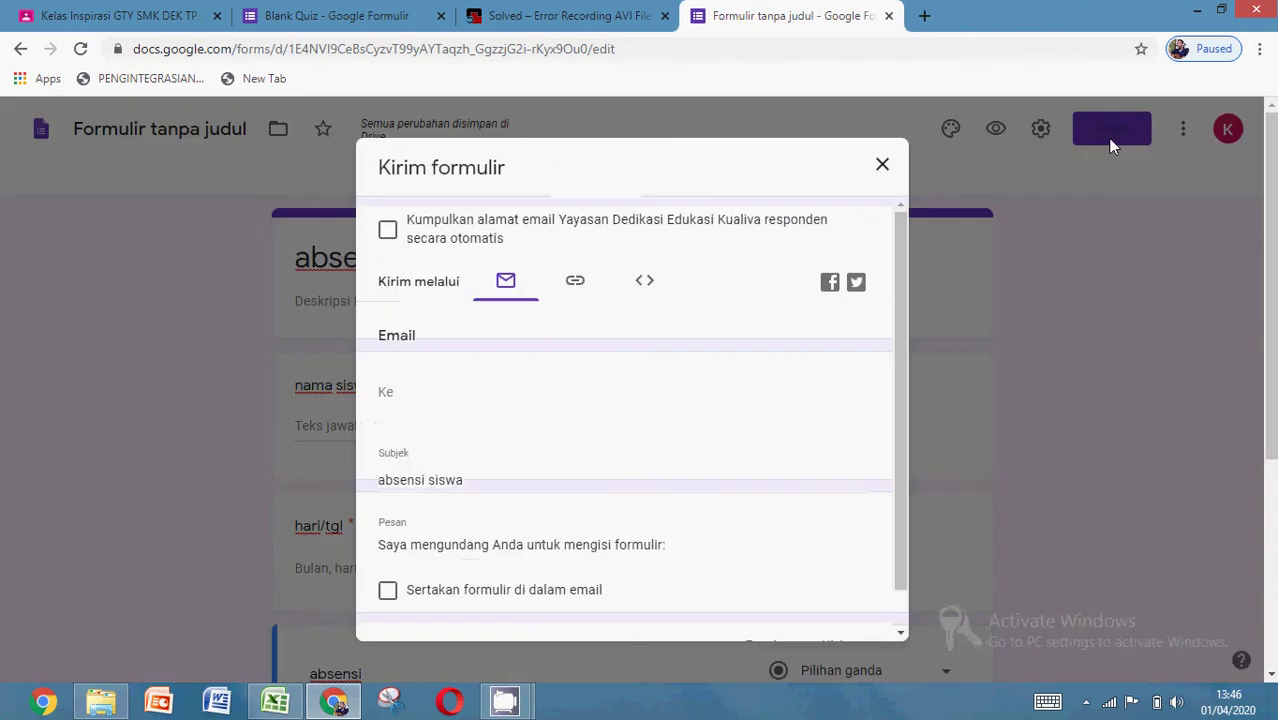
{"action": "left_click", "coordinate": [575, 284]}
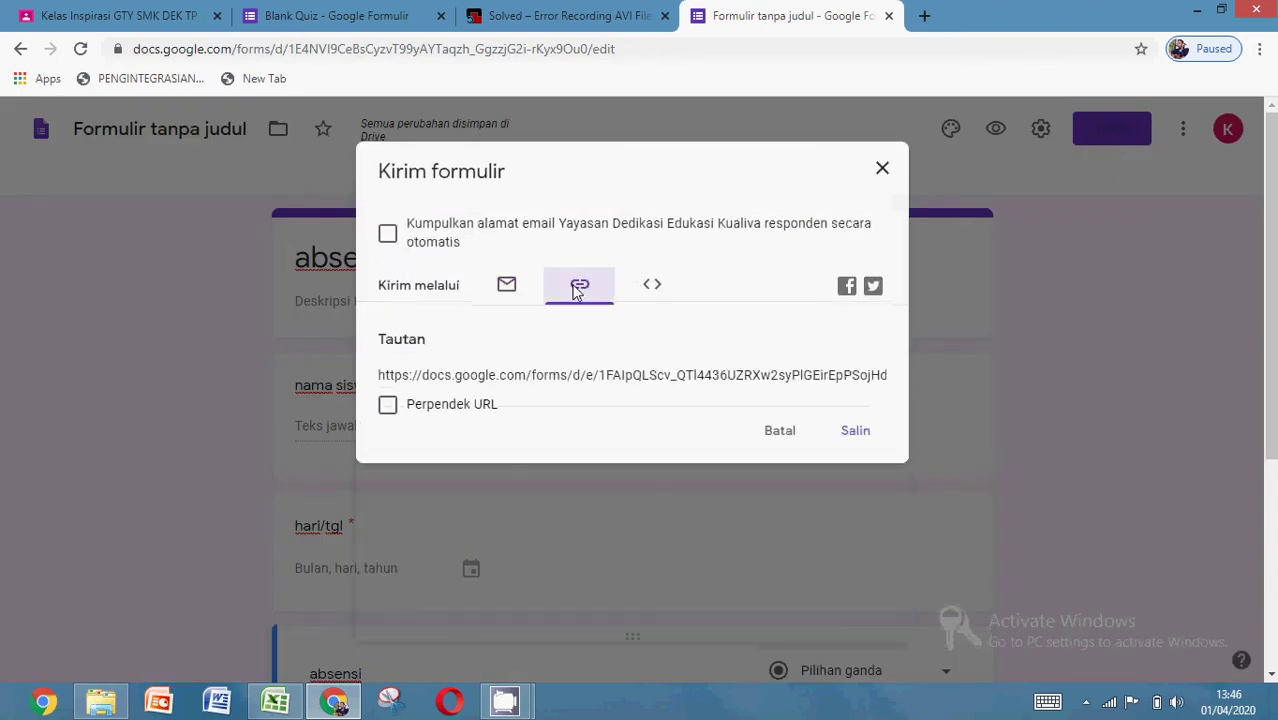
{"action": "left_click", "coordinate": [387, 406]}
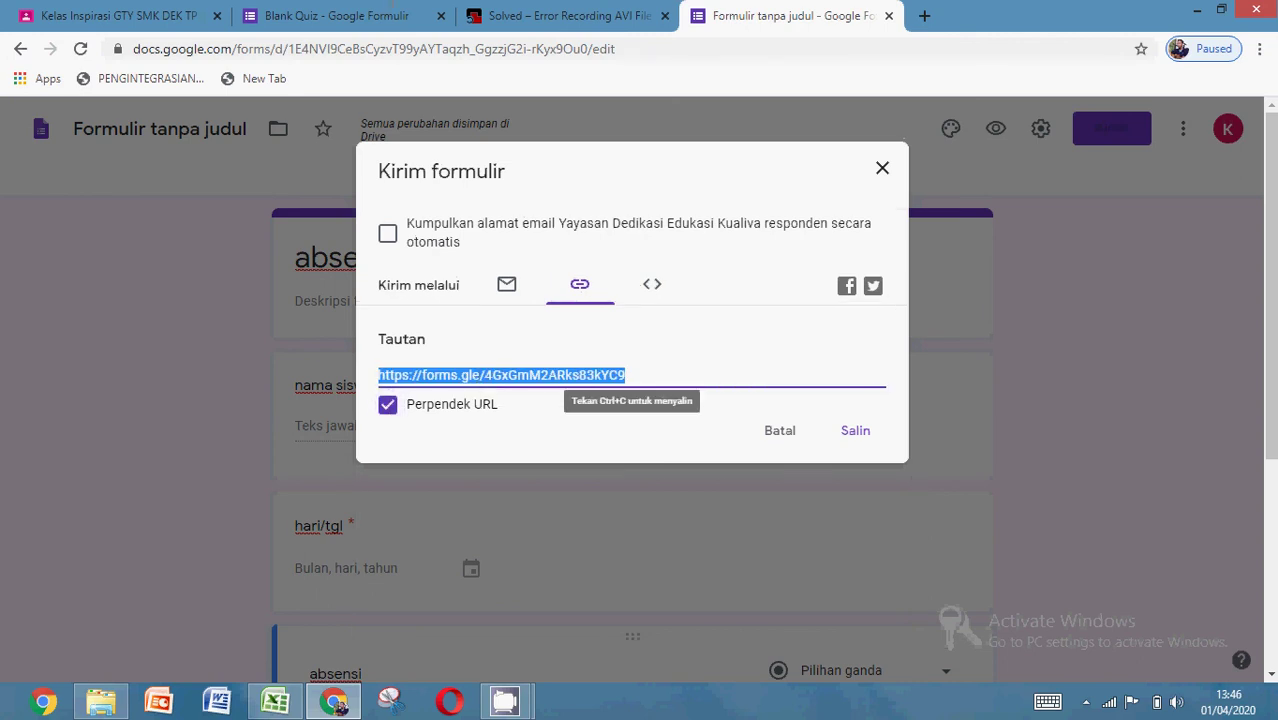
- Switch back to Google Classroom and attach the copied short form link to the new forum post
{"action": "left_click", "coordinate": [172, 8]}
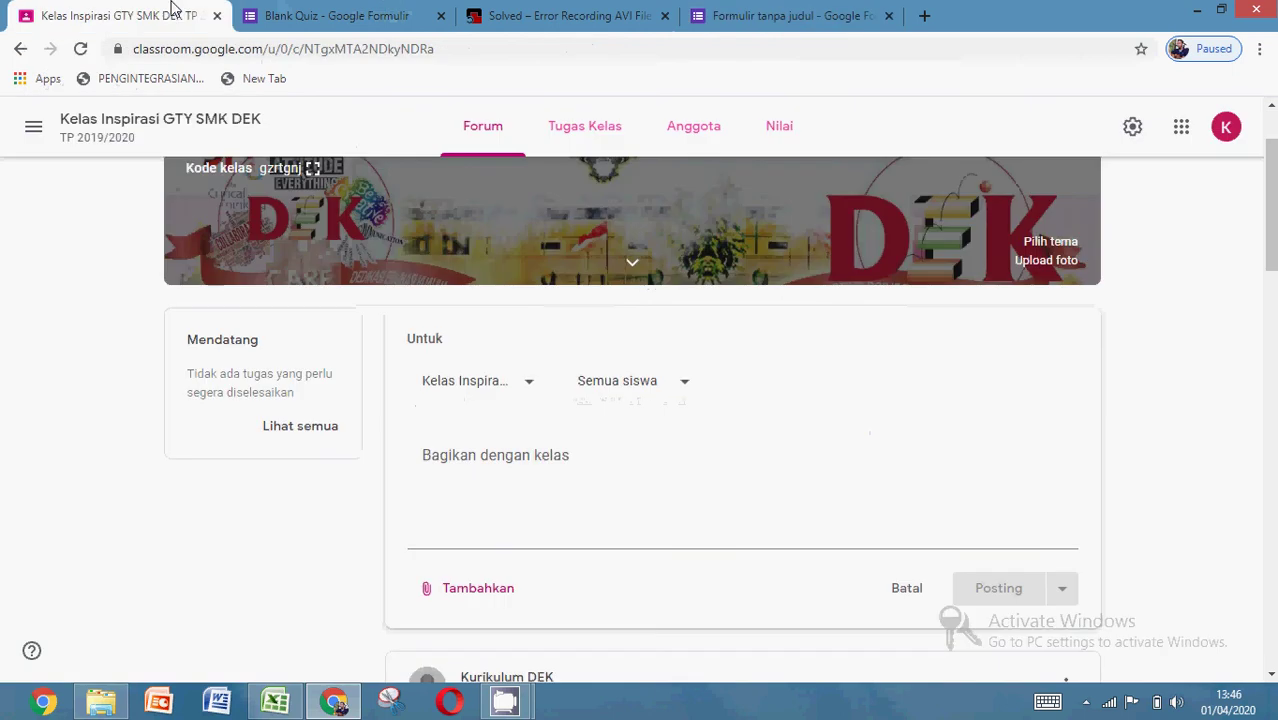
{"action": "left_click", "coordinate": [458, 588]}
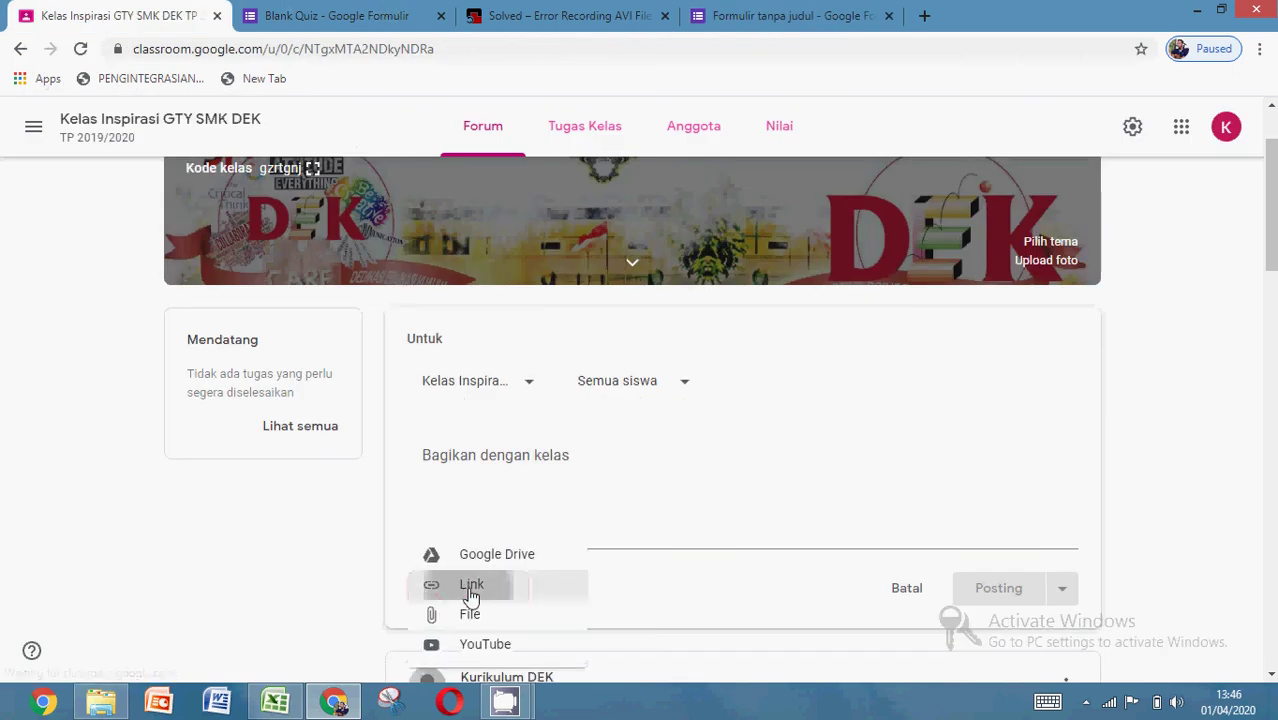
{"action": "left_click", "coordinate": [471, 590]}
{"action": "left_click", "coordinate": [608, 443]}
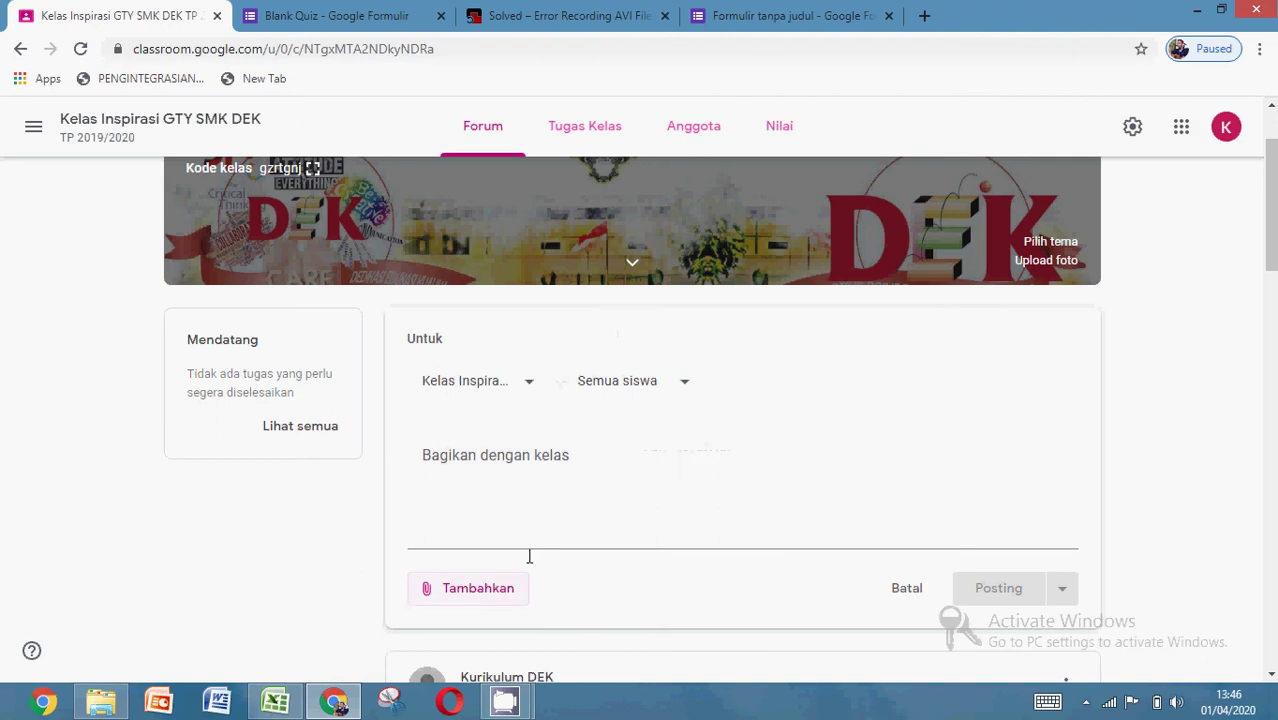
{"action": "left_click", "coordinate": [489, 591]}
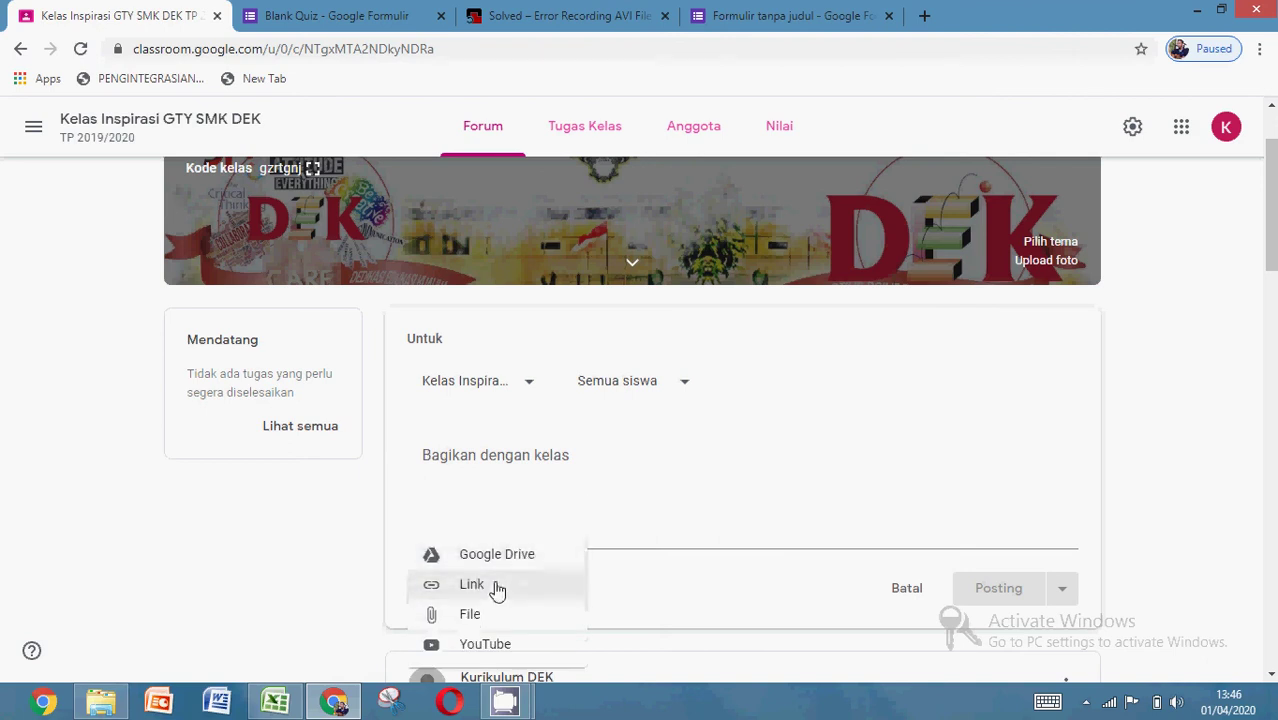
{"action": "left_click", "coordinate": [497, 590]}
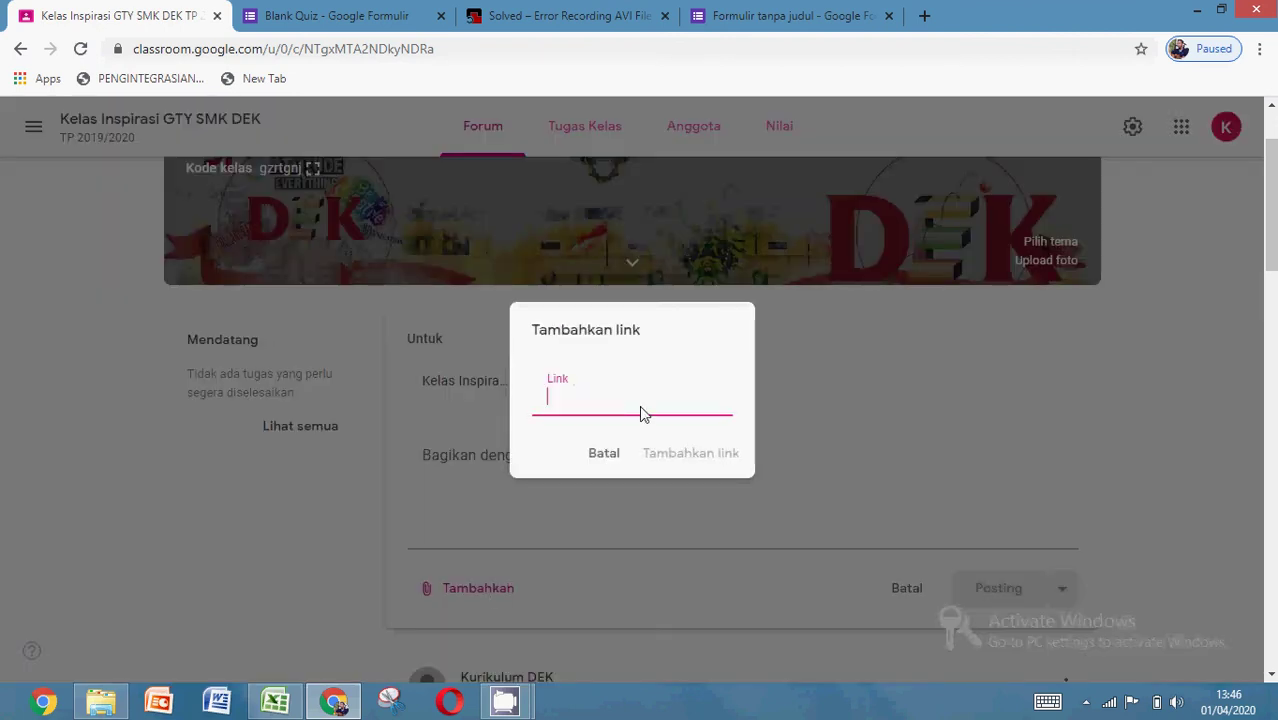
{"action": "key", "text": "ctrl+v"}
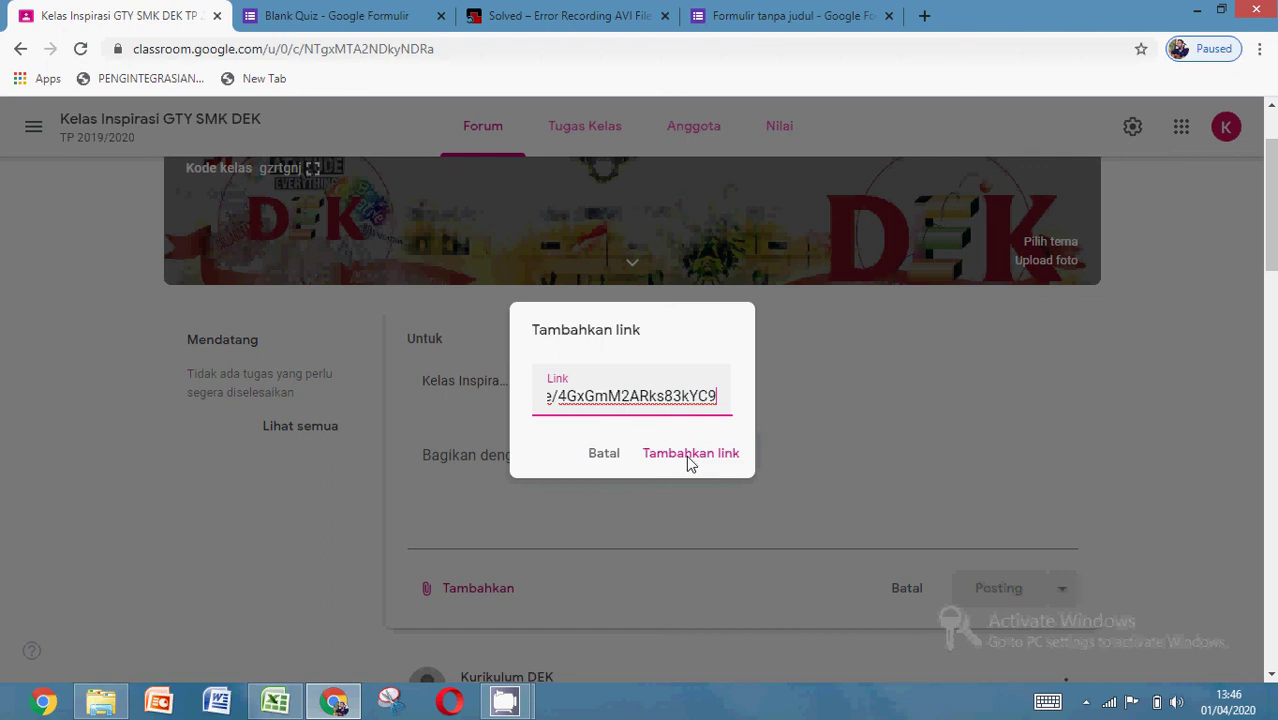
{"action": "left_click", "coordinate": [688, 458]}
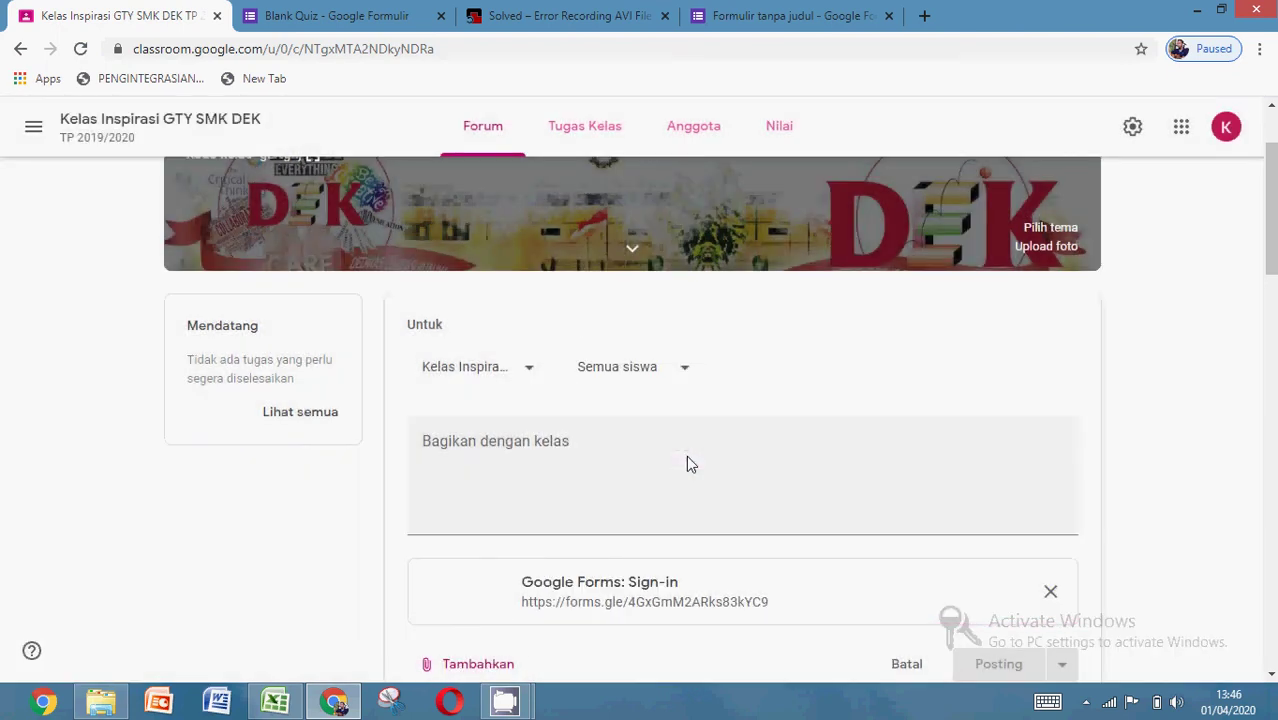
- Open the attached form link to check how the attendance form looks to students, and return to the Classroom post
{"action": "left_click", "coordinate": [453, 603]}
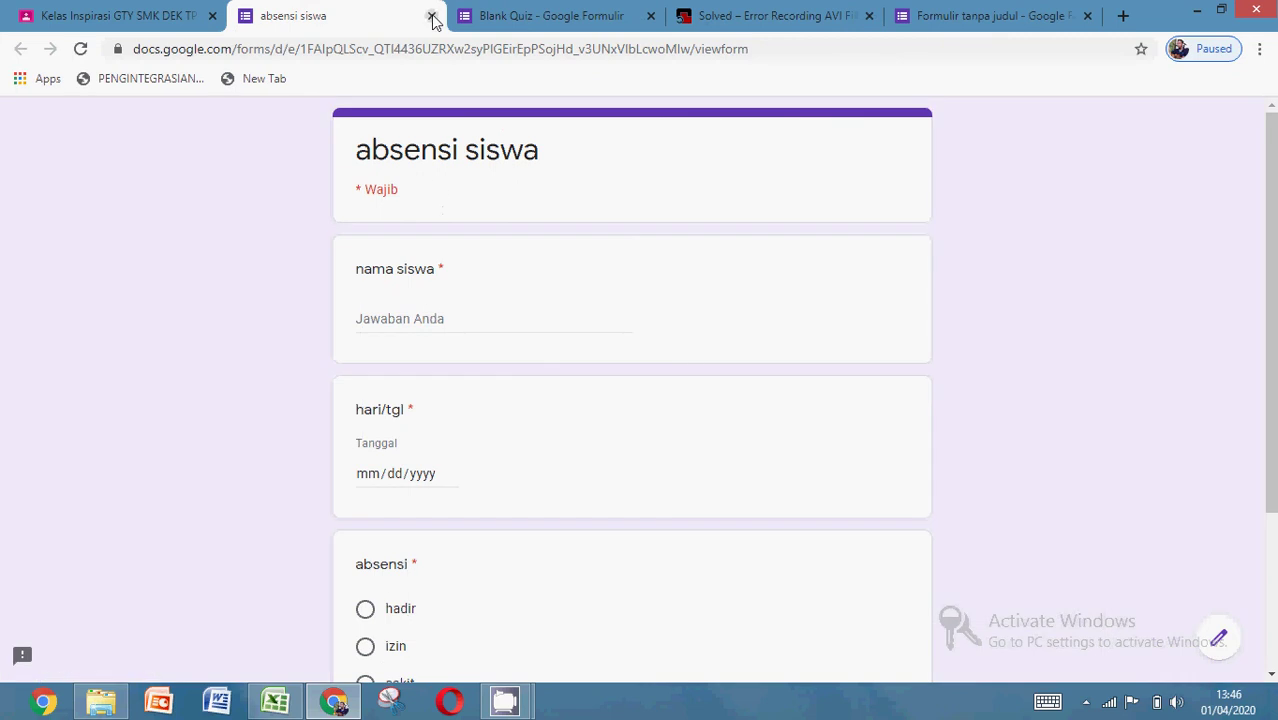
{"action": "left_click", "coordinate": [127, 10]}
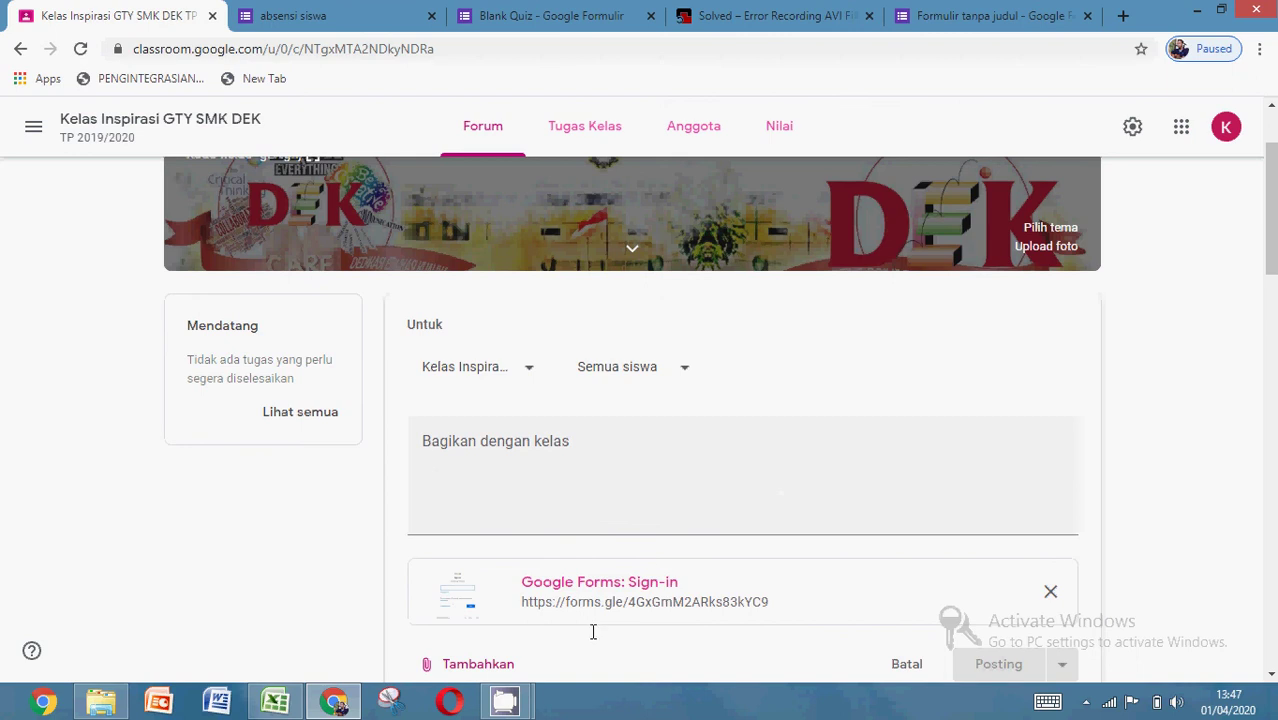
{"action": "mouse_move", "coordinate": [514, 707]}
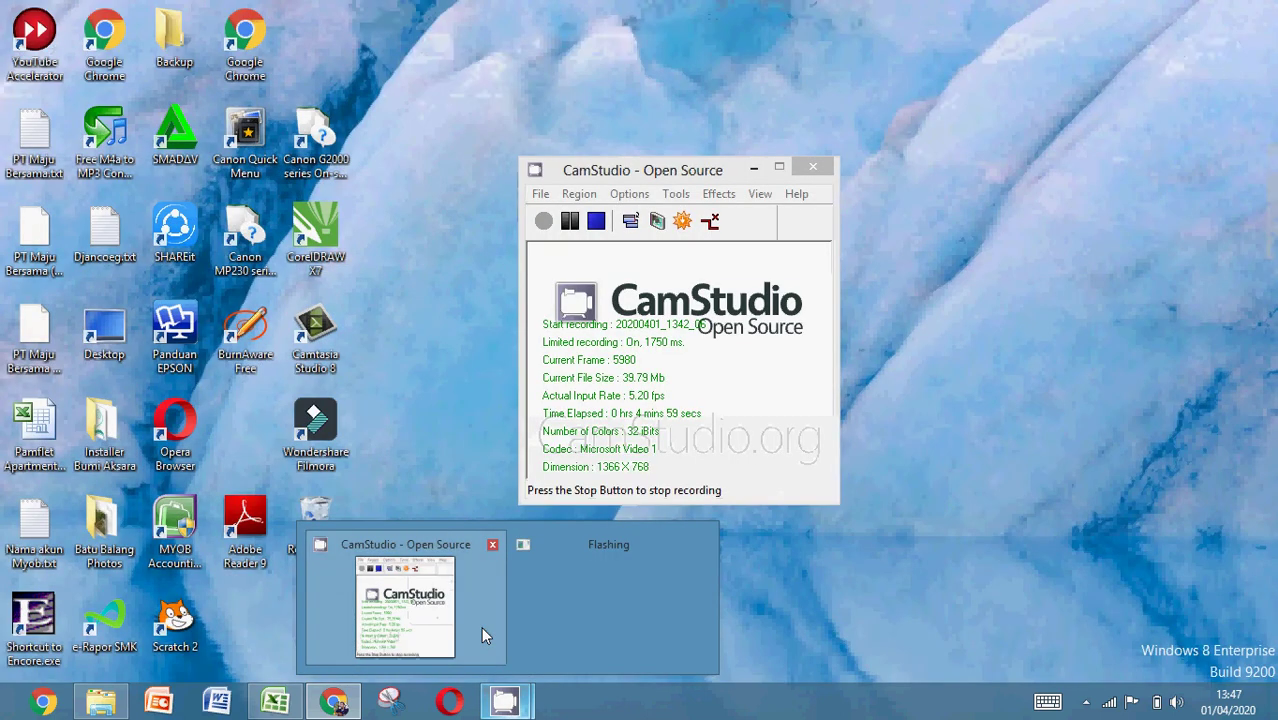
{"action": "left_click", "coordinate": [481, 626]}
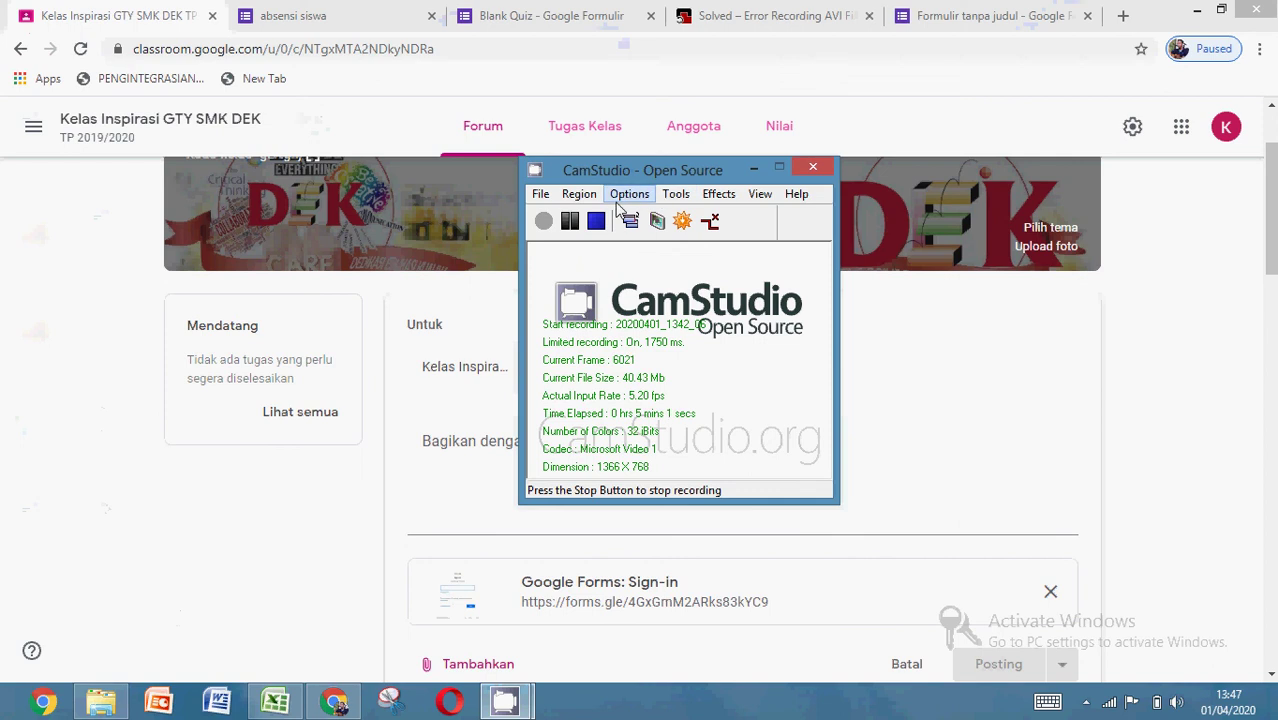